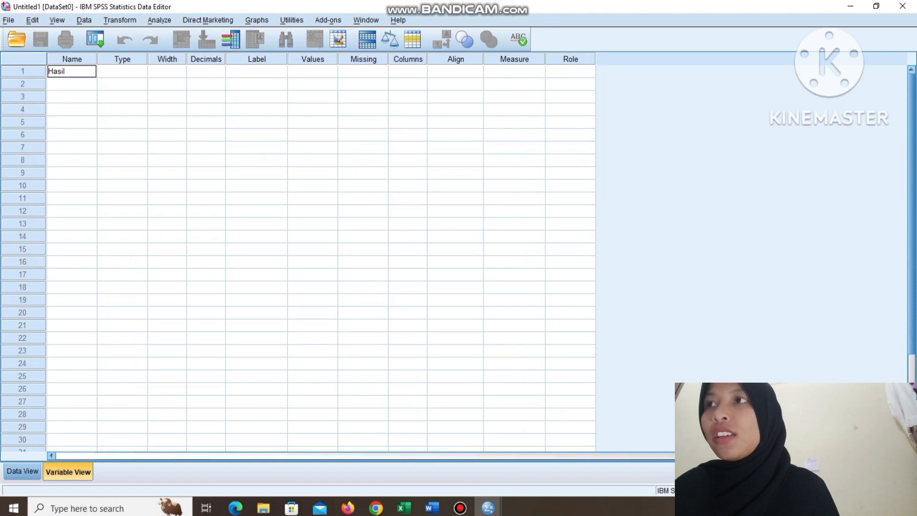
Define two variables in the first two rows, named Hasil and Kelas.
{"action": "key", "text": "Return"}
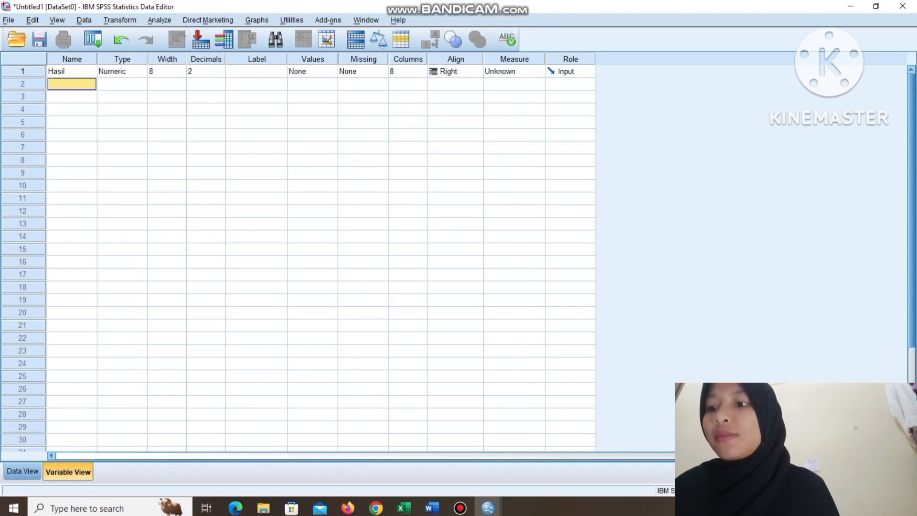
{"action": "type", "text": "Kelas"}
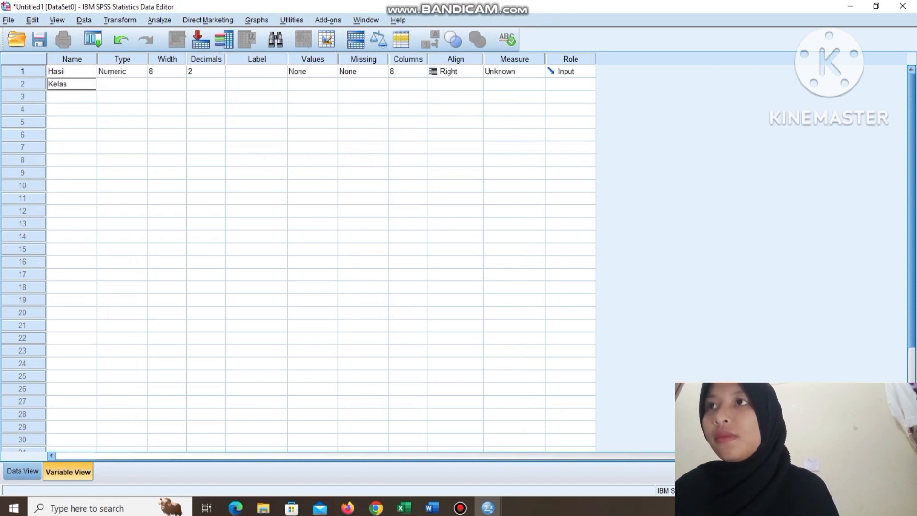
{"action": "left_click", "coordinate": [256, 84]}
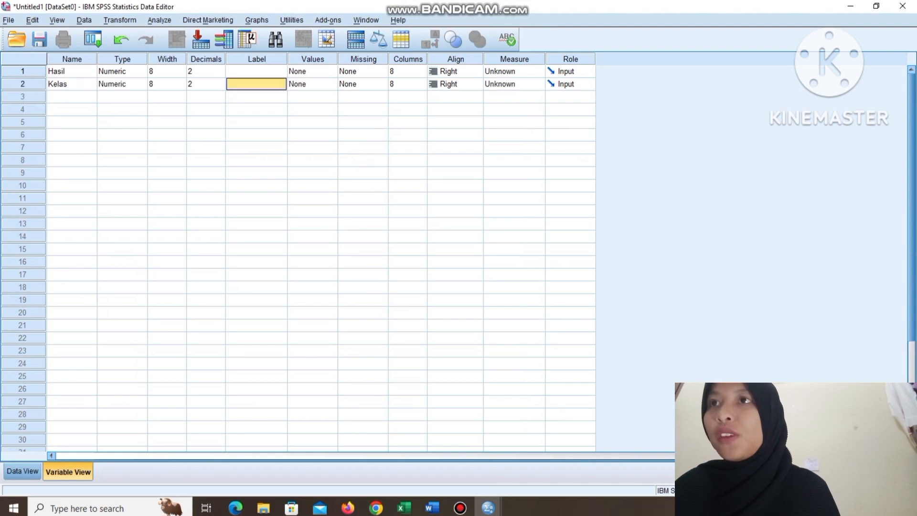
Add a value label to the Kelas variable assigning 1 to "Kelas Eksperimen".
{"action": "left_click", "coordinate": [330, 84]}
{"action": "left_click", "coordinate": [332, 84]}
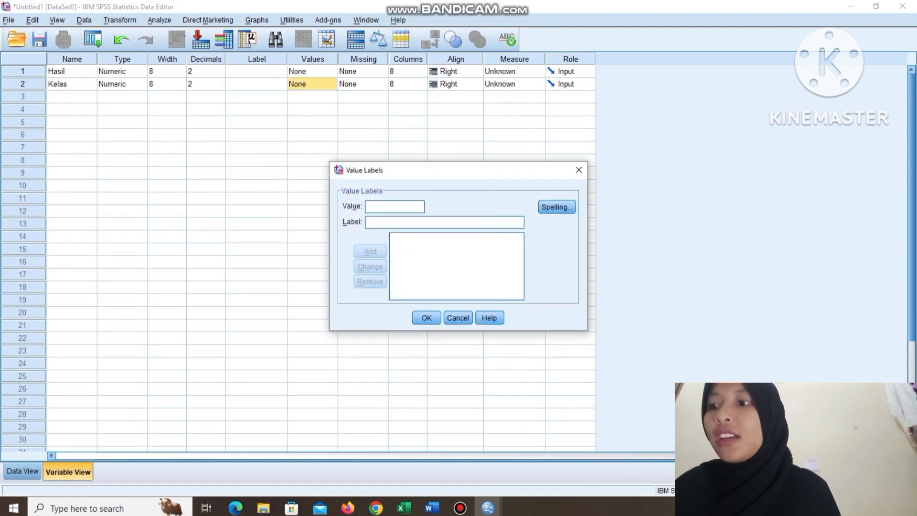
{"action": "type", "text": "1"}
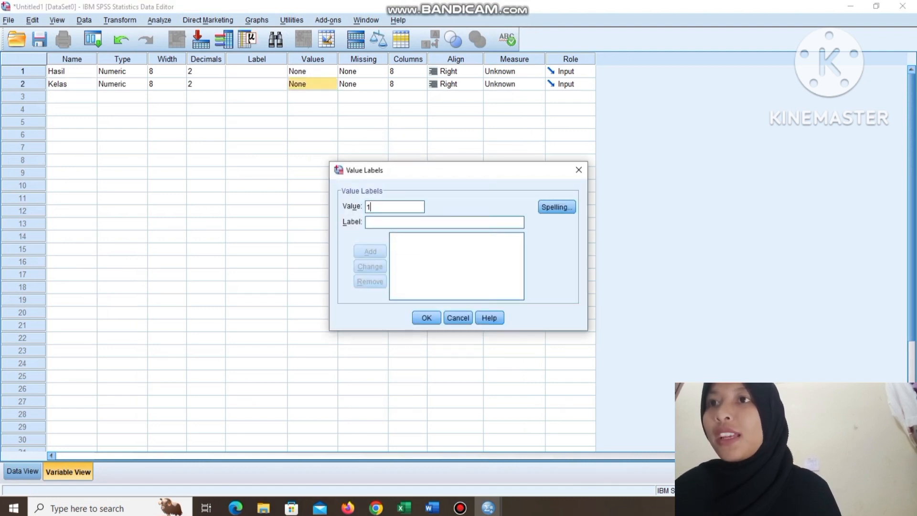
{"action": "type", "text": "K"}
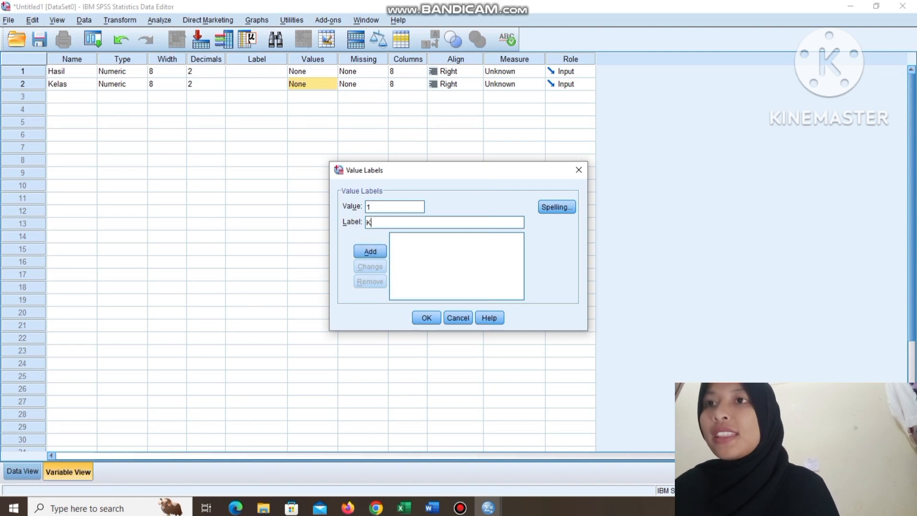
{"action": "type", "text": "elas Eksperimen"}
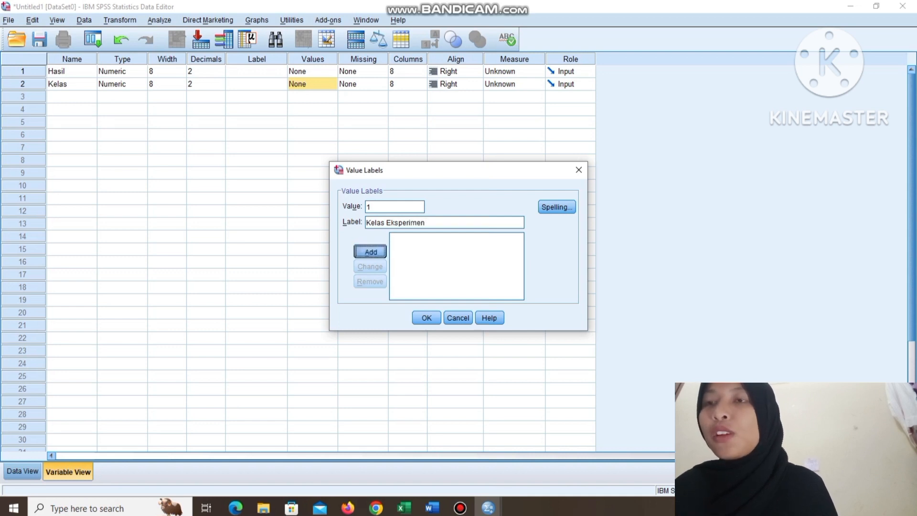
{"action": "left_click", "coordinate": [371, 252]}
Add the value label 2 as "Kelas Kontrol" for Kelas and apply the value labels.
{"action": "type", "text": "2"}
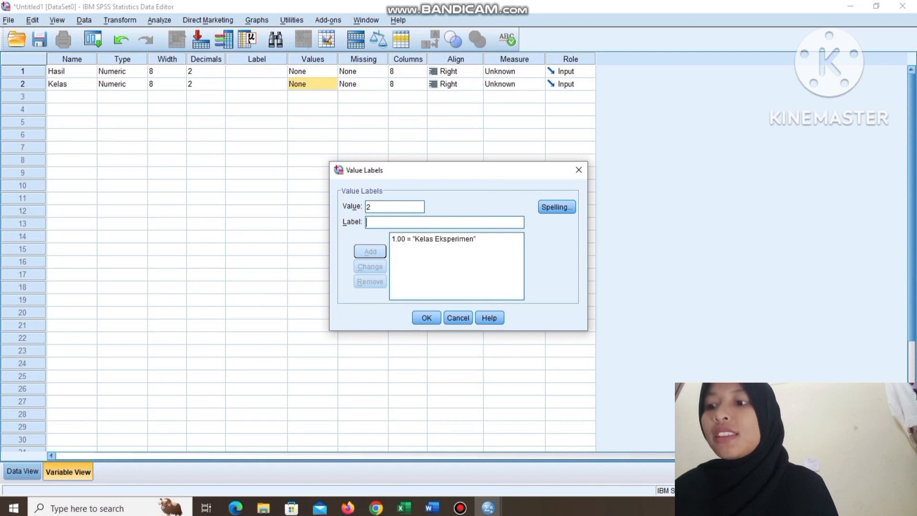
{"action": "type", "text": "Kelas Kontrol"}
{"action": "left_click", "coordinate": [370, 251]}
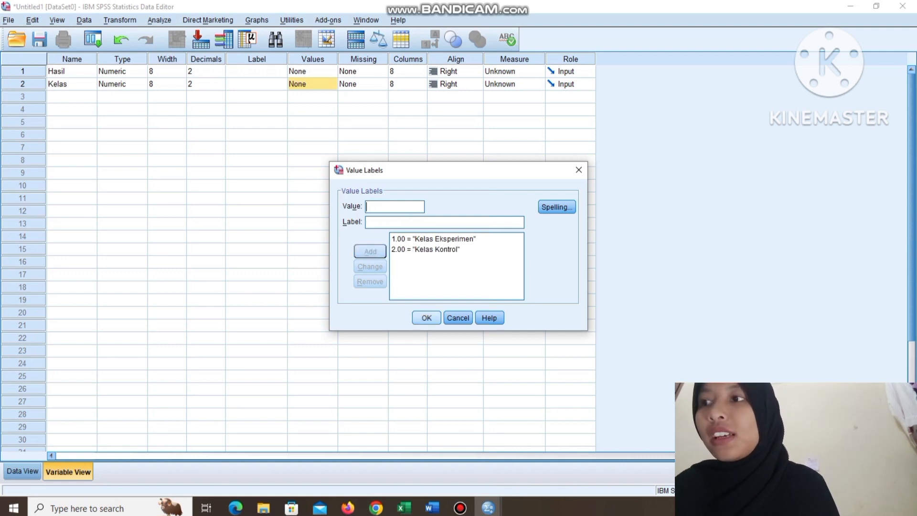
{"action": "left_click", "coordinate": [427, 318]}
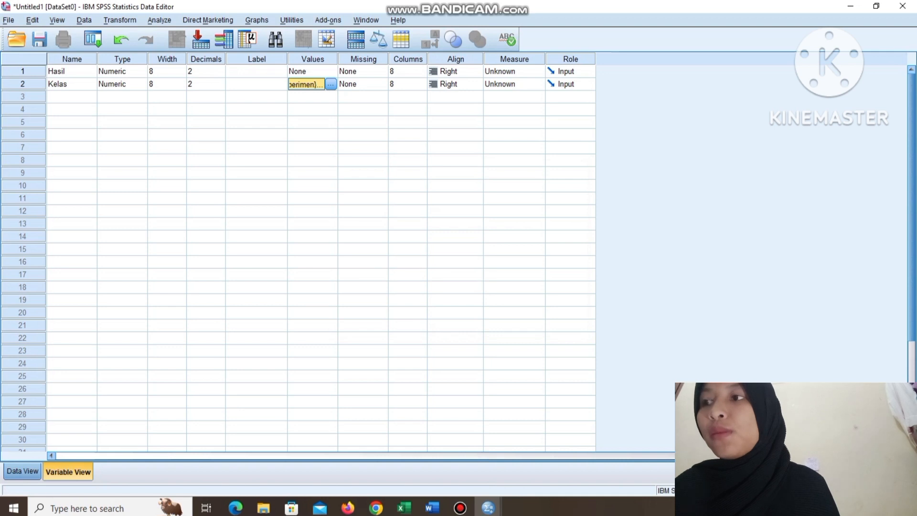
Show the SPSS data sheet, switch to the Excel workbook "data stamat ira" and copy the range A2:B47 on Sheet1.
{"action": "left_click", "coordinate": [22, 471]}
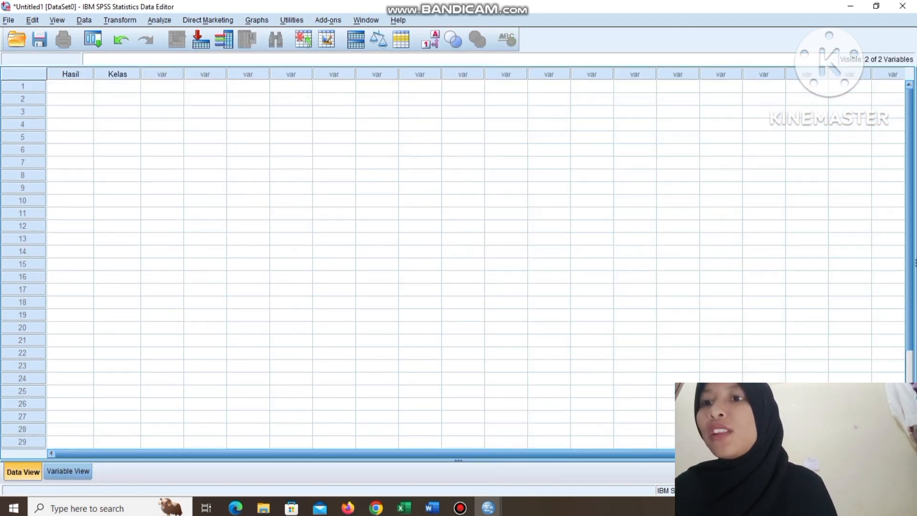
{"action": "mouse_move", "coordinate": [404, 507]}
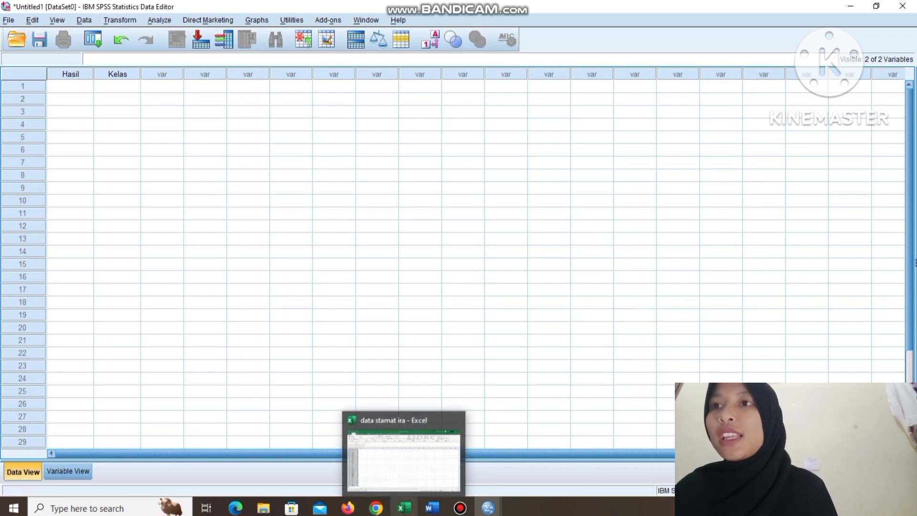
{"action": "left_click", "coordinate": [404, 451]}
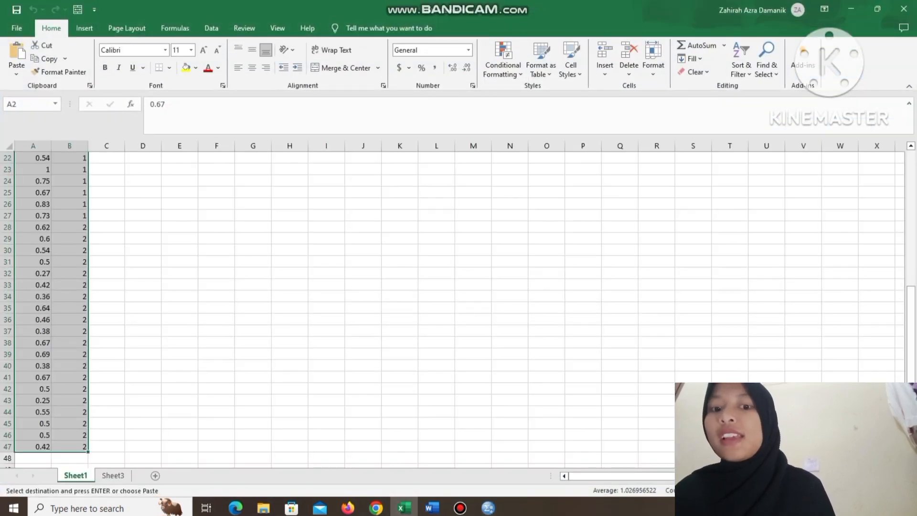
{"action": "key", "text": "ctrl+Home"}
{"action": "key", "text": "Down"}
{"action": "key", "text": "Down"}
{"action": "key", "text": "Down"}
{"action": "key", "text": "Up"}
{"action": "key", "text": "Up"}
{"action": "key", "text": "Up"}
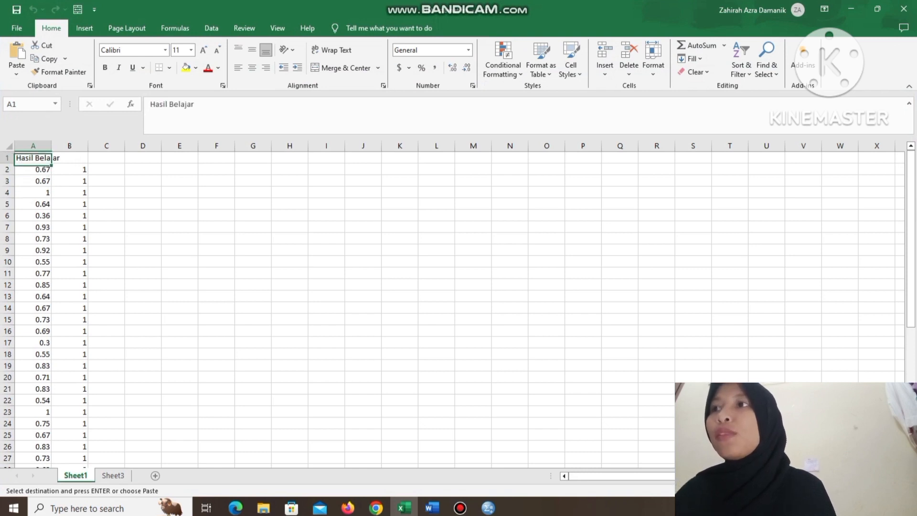
{"action": "left_click_drag", "start_coordinate": [34, 169], "coordinate": [72, 456]}
{"action": "key", "text": "ctrl+c"}
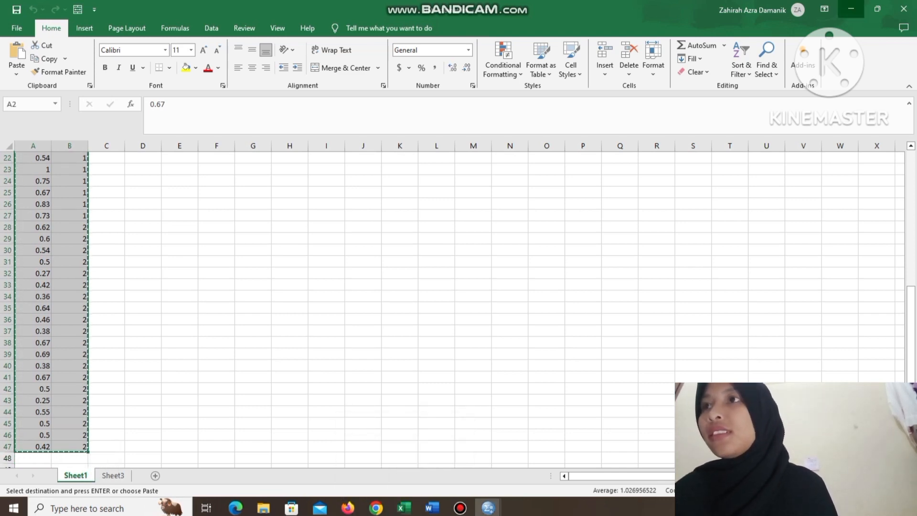
Return to SPSS and paste the copied data into the Hasil and Kelas columns, starting at row 1.
{"action": "left_click", "coordinate": [851, 8]}
{"action": "left_click", "coordinate": [71, 87]}
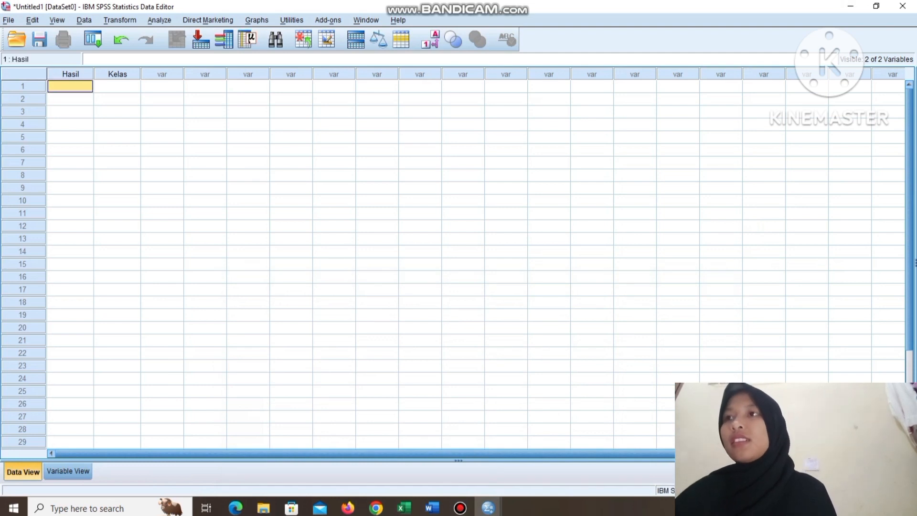
{"action": "key", "text": "ctrl+v"}
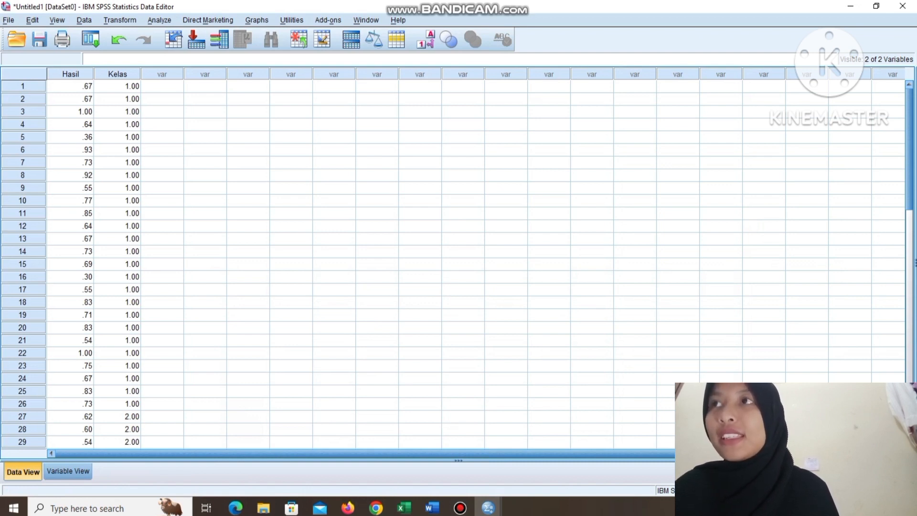
Set up an Explore analysis with Hasil as the dependent variable and Kelas as the factor.
{"action": "left_click", "coordinate": [159, 20]}
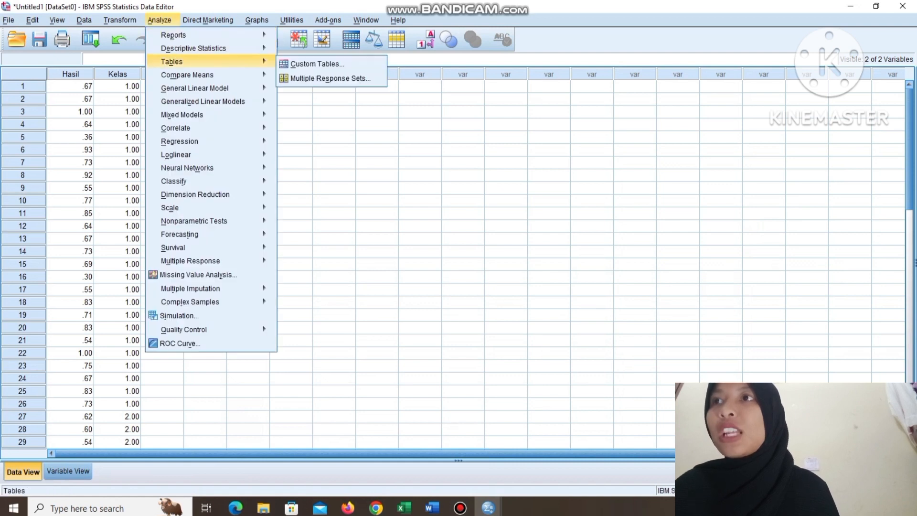
{"action": "mouse_move", "coordinate": [194, 48]}
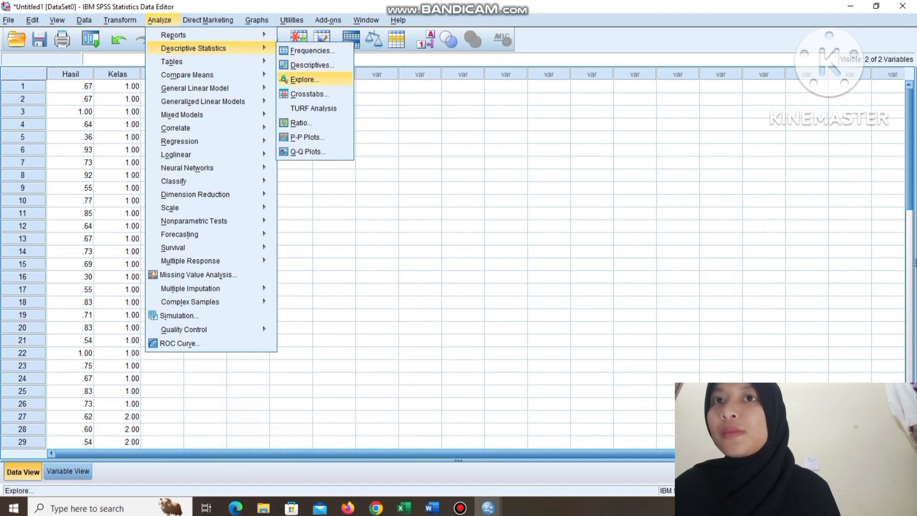
{"action": "left_click", "coordinate": [303, 80]}
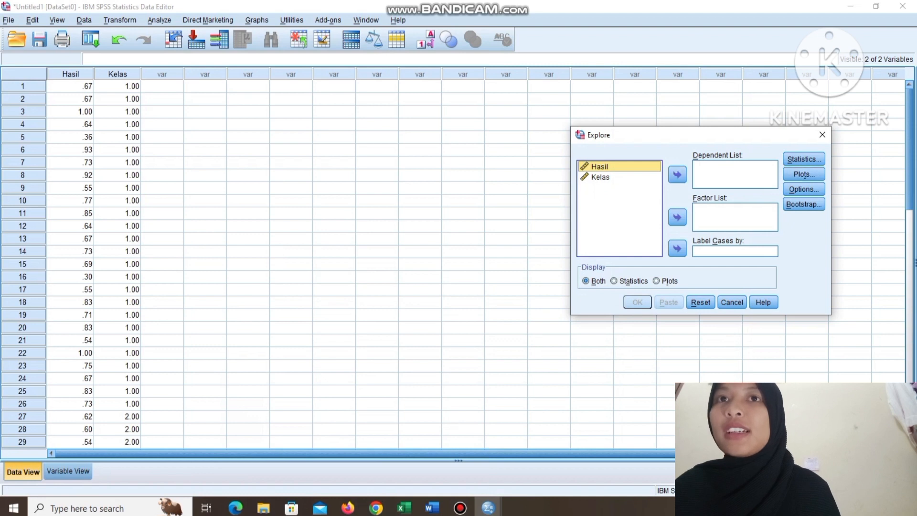
{"action": "left_click", "coordinate": [677, 175]}
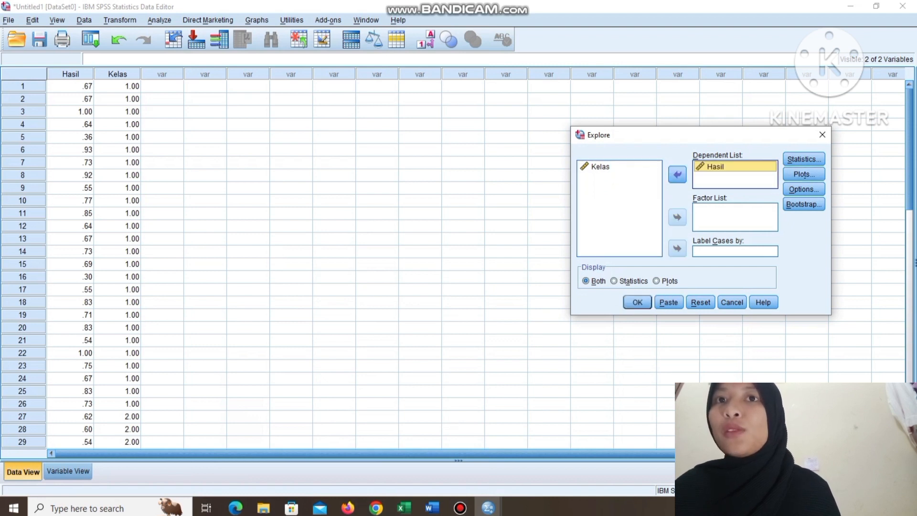
{"action": "left_click", "coordinate": [601, 166]}
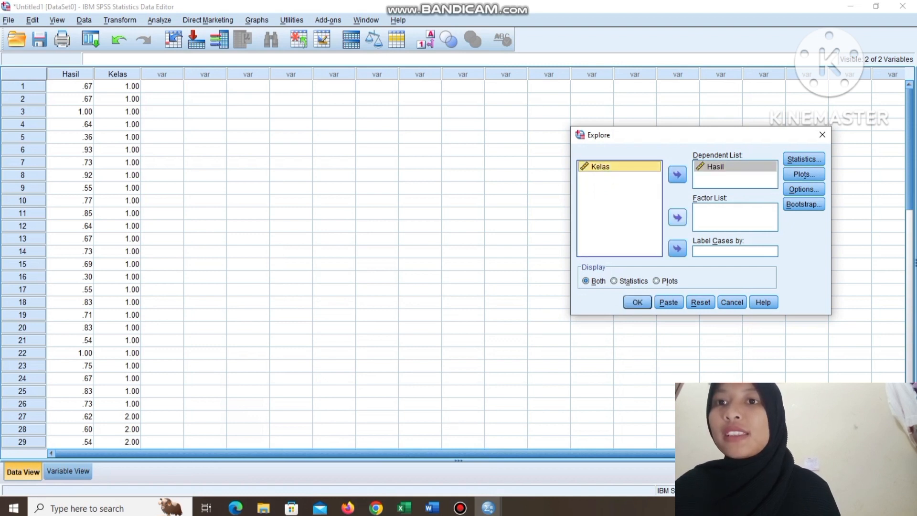
{"action": "left_click", "coordinate": [677, 218]}
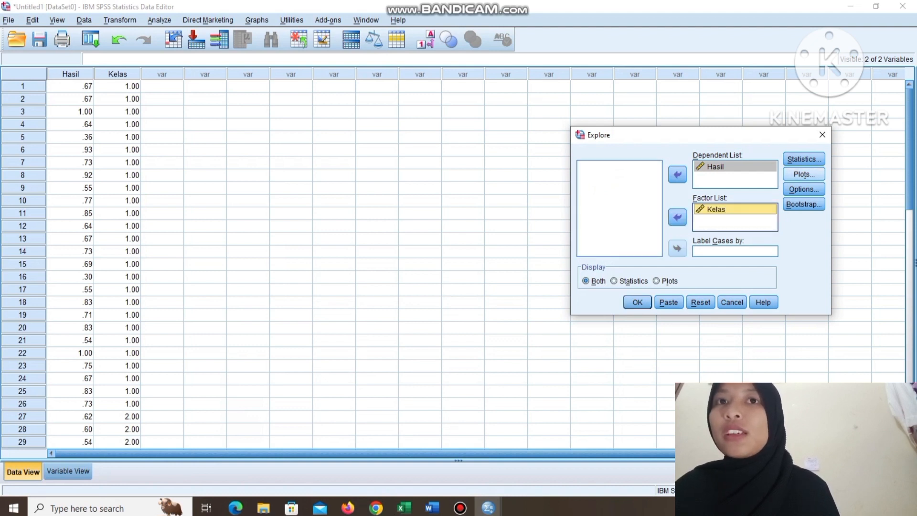
Run the Explore analysis with normality plots with tests enabled, and review the Tests of Normality output.
{"action": "left_click", "coordinate": [805, 174]}
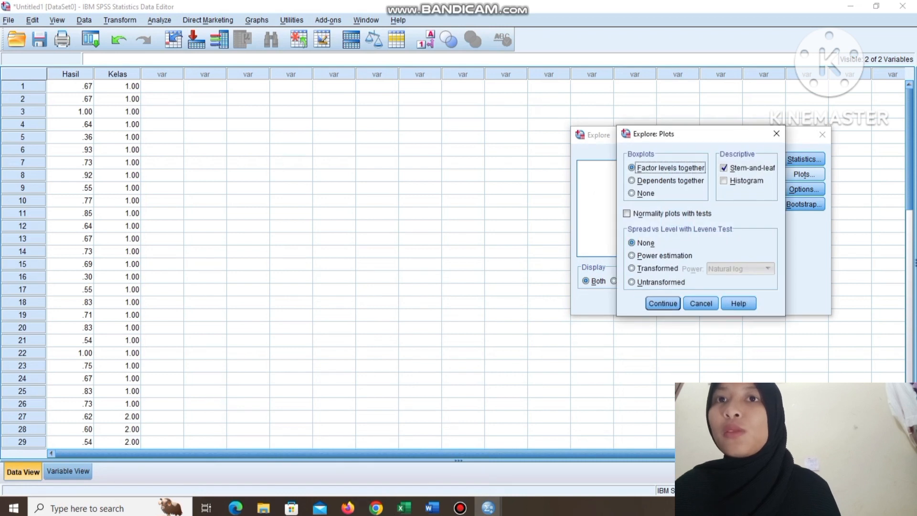
{"action": "left_click", "coordinate": [627, 213]}
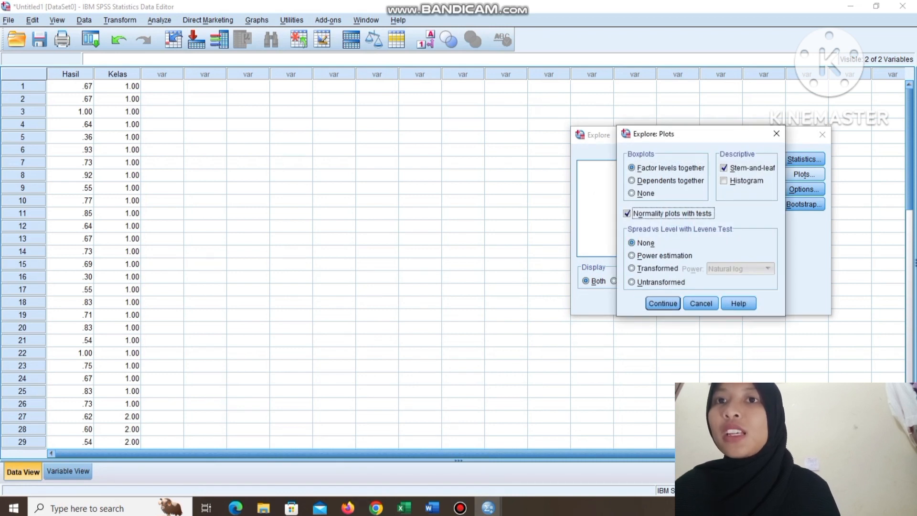
{"action": "left_click", "coordinate": [663, 304]}
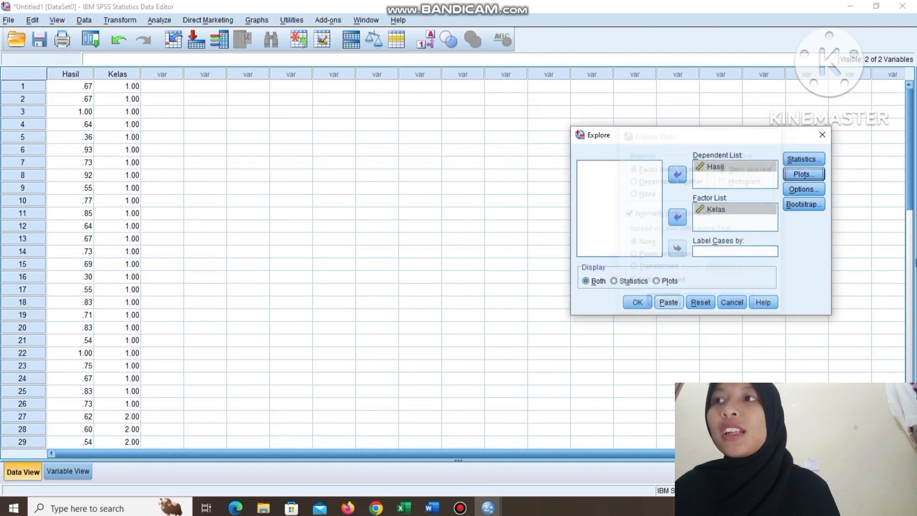
{"action": "left_click", "coordinate": [638, 302]}
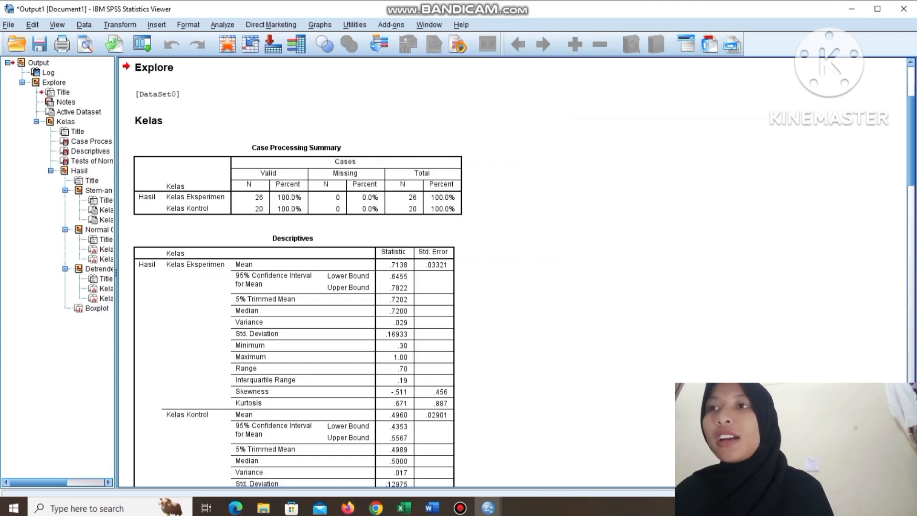
{"action": "scroll", "coordinate": [516, 274], "scroll_direction": "down", "scroll_amount": 10}
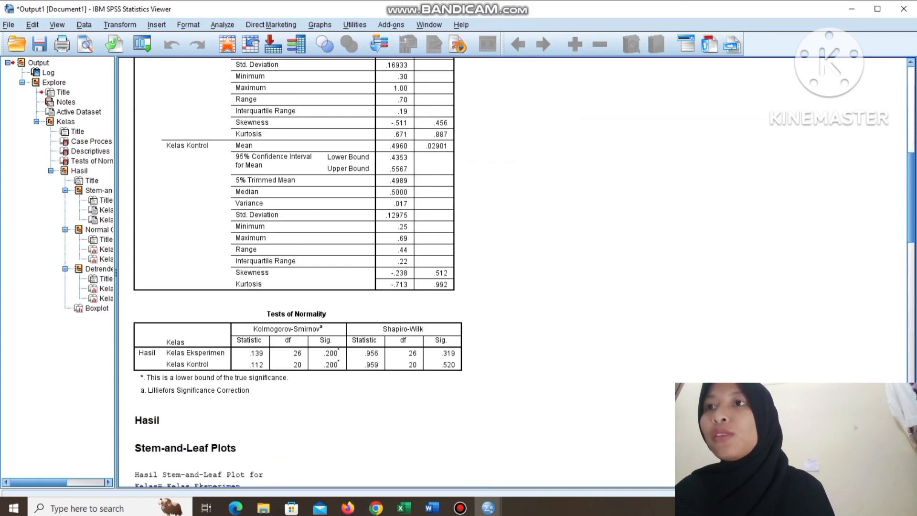
{"action": "scroll", "coordinate": [516, 275], "scroll_direction": "down", "scroll_amount": 1}
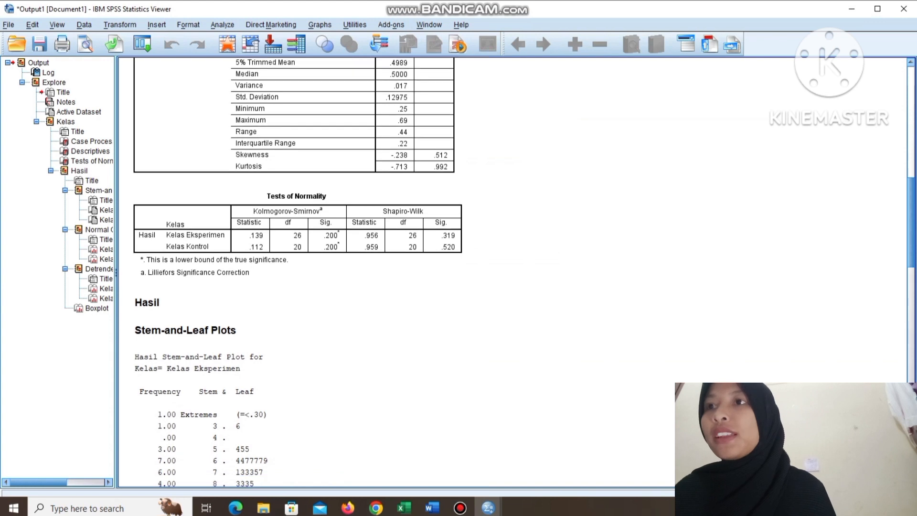
{"action": "scroll", "coordinate": [516, 275], "scroll_direction": "down", "scroll_amount": 1}
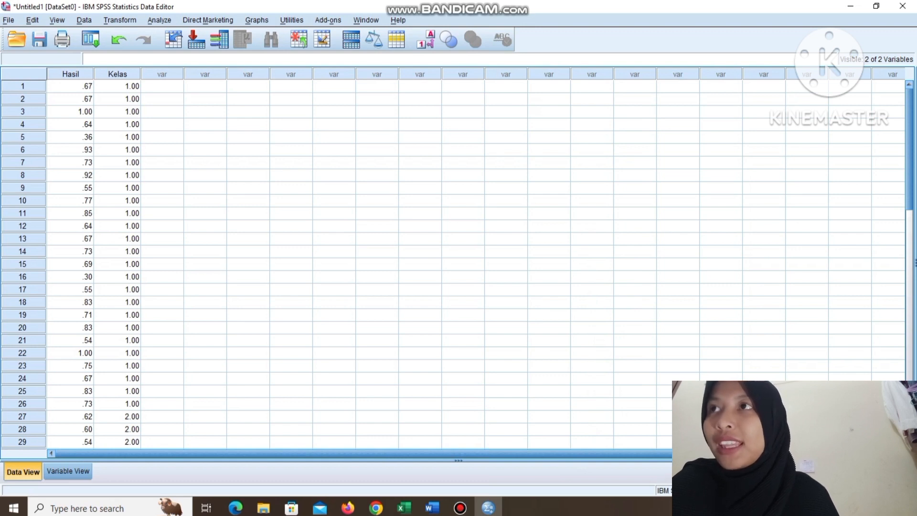
Set up a One-Way ANOVA with Hasil as the dependent variable and Kelas as the factor.
{"action": "left_click", "coordinate": [159, 20]}
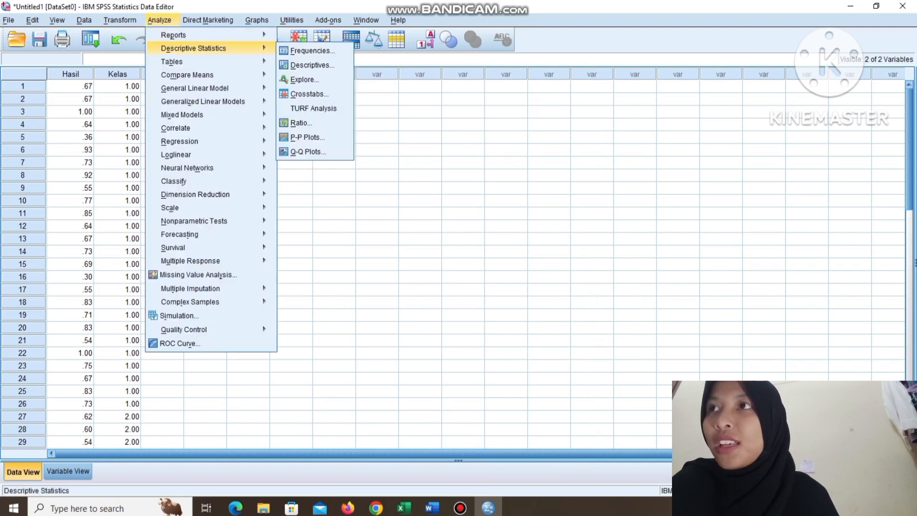
{"action": "mouse_move", "coordinate": [187, 75]}
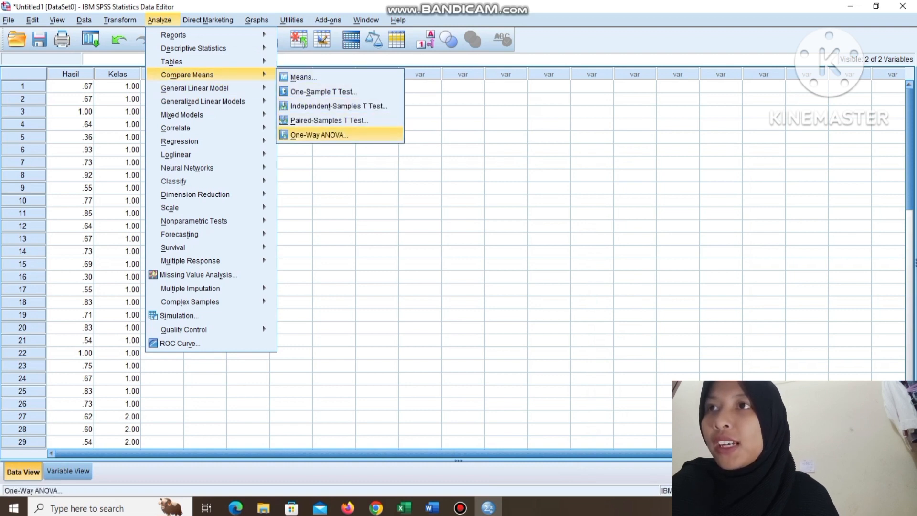
{"action": "left_click", "coordinate": [319, 135]}
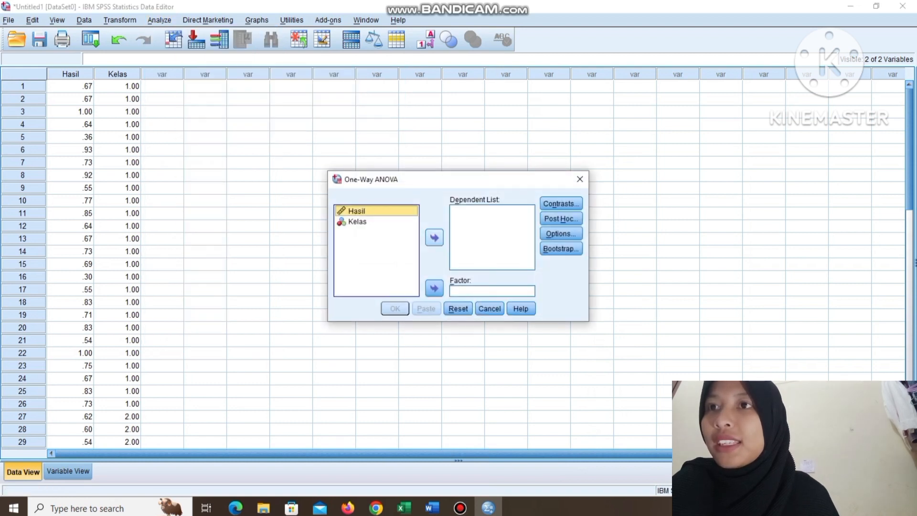
{"action": "left_click", "coordinate": [435, 237]}
{"action": "left_click", "coordinate": [357, 211]}
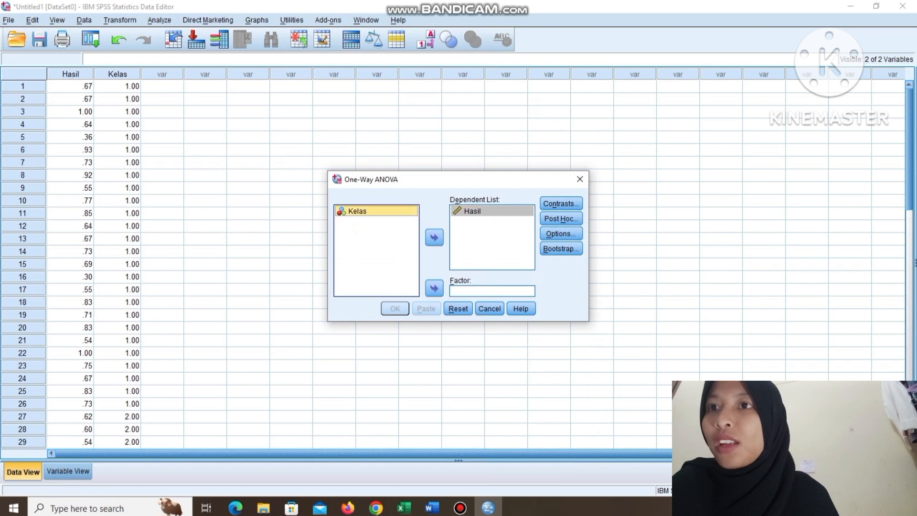
{"action": "left_click", "coordinate": [435, 288]}
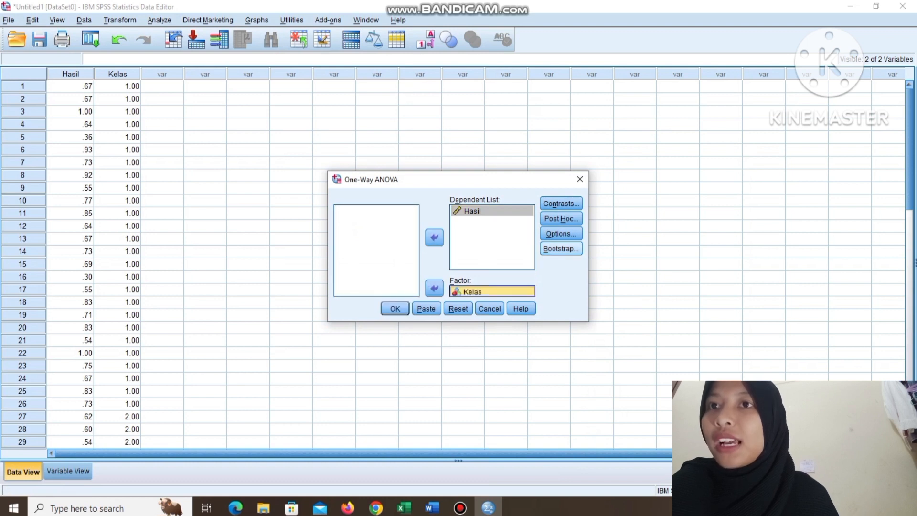
Enable the homogeneity of variance test for the One-Way ANOVA and run the analysis.
{"action": "left_click", "coordinate": [561, 234]}
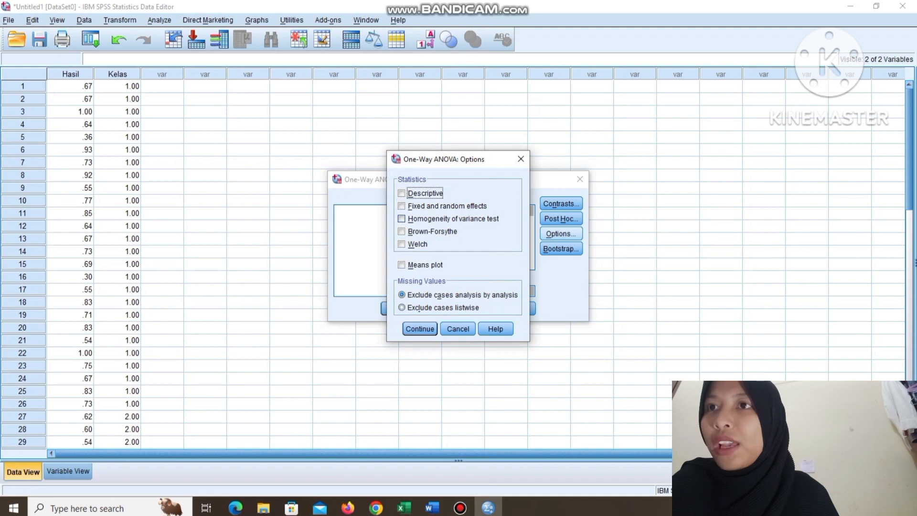
{"action": "left_click", "coordinate": [402, 219]}
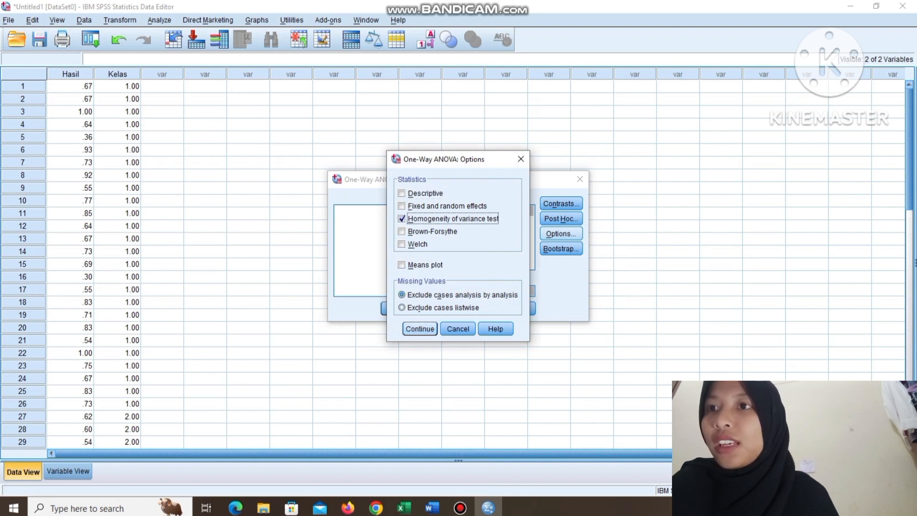
{"action": "left_click", "coordinate": [420, 329]}
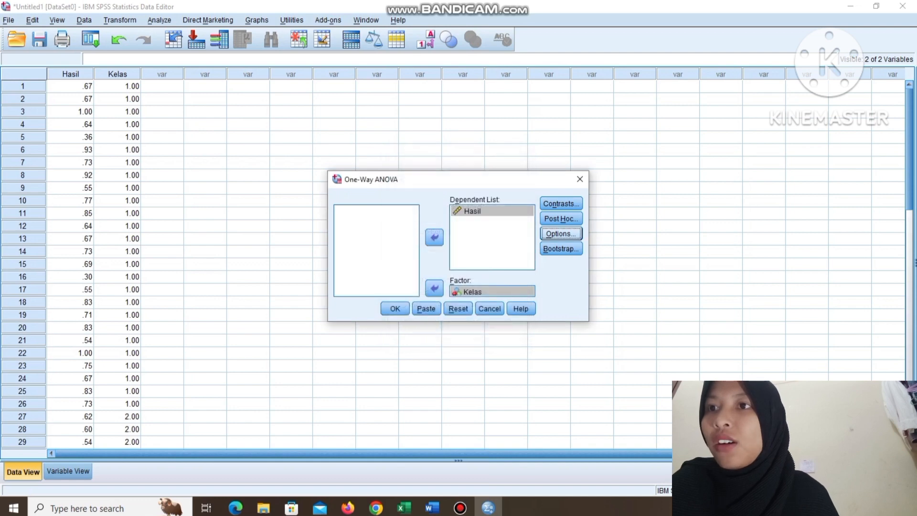
{"action": "left_click", "coordinate": [395, 308]}
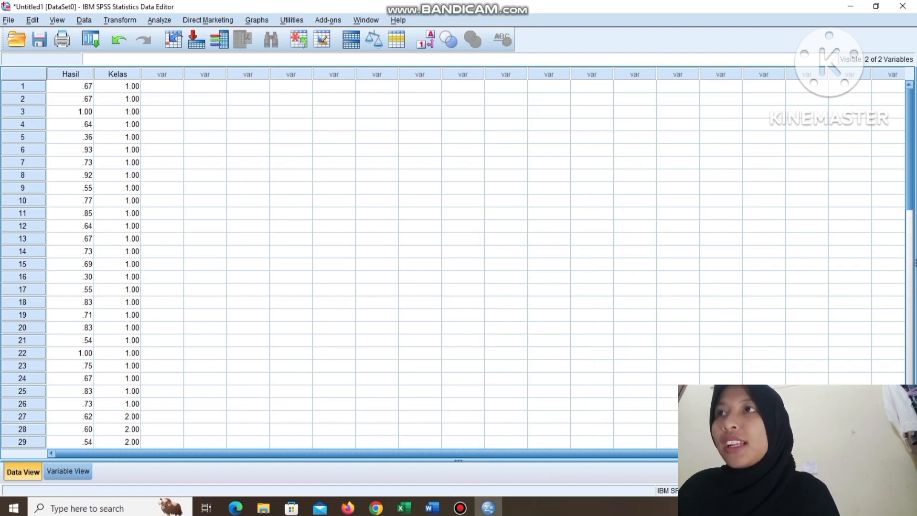
Set up an Independent-Samples T Test with Hasil as the test variable and Kelas as the grouping variable.
{"action": "left_click", "coordinate": [160, 20]}
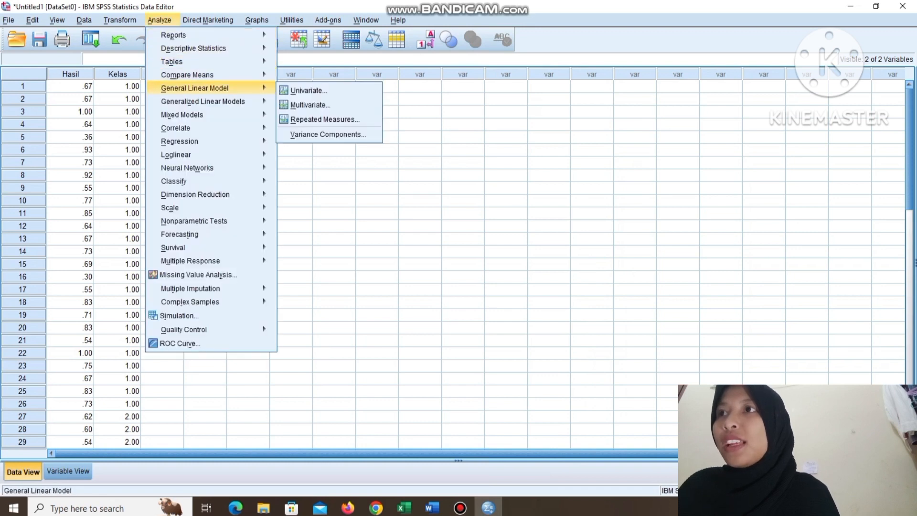
{"action": "mouse_move", "coordinate": [191, 75]}
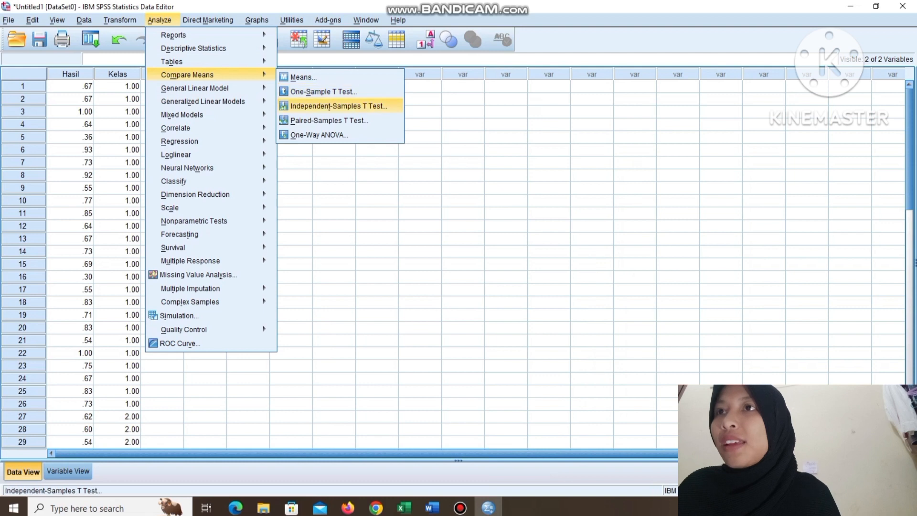
{"action": "left_click", "coordinate": [339, 106]}
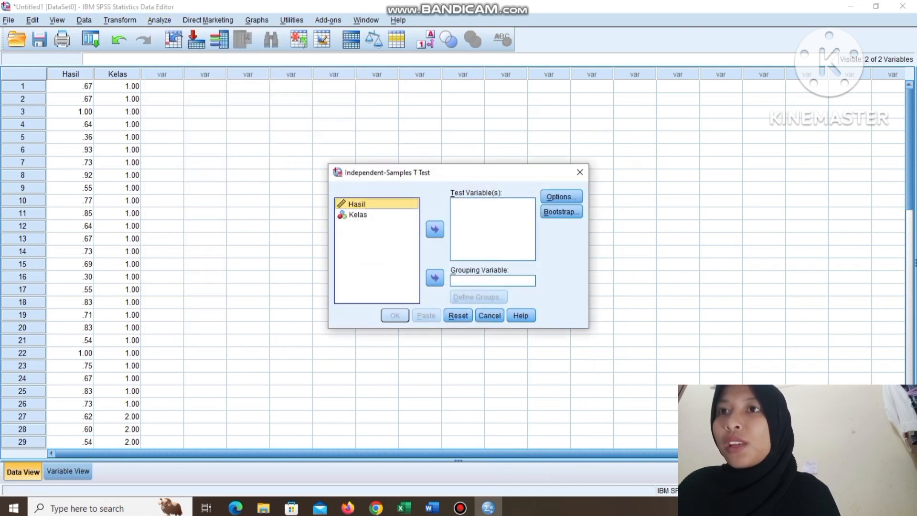
{"action": "left_click", "coordinate": [435, 229]}
{"action": "left_click", "coordinate": [359, 205]}
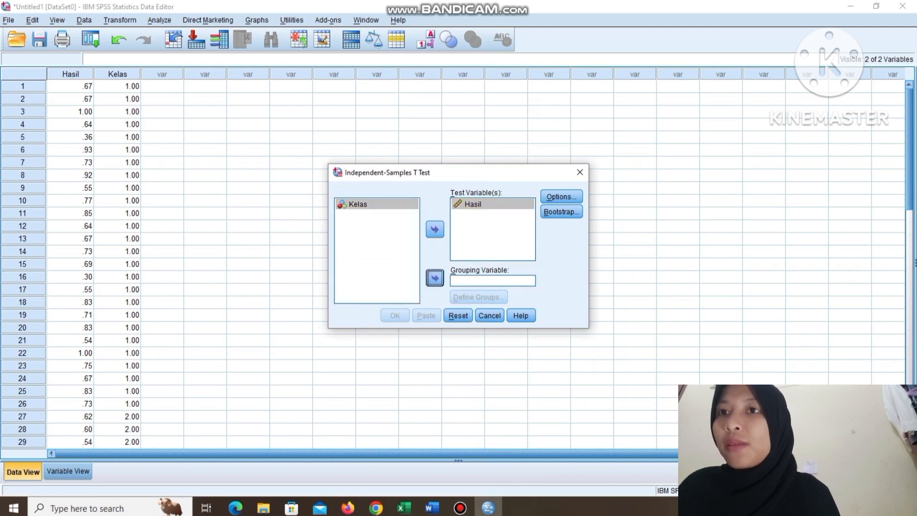
{"action": "left_click", "coordinate": [435, 277]}
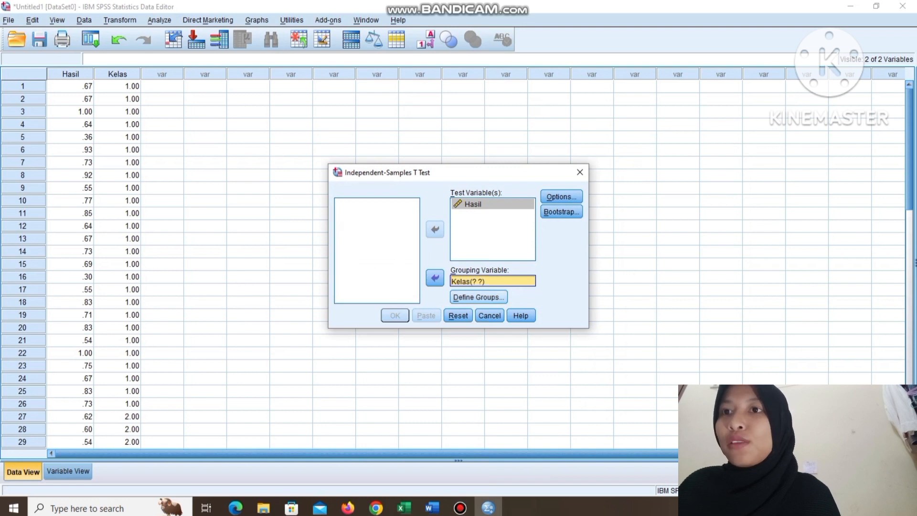
Define the Kelas groups with specified values 1 and 2, and run the Independent-Samples T Test.
{"action": "left_click", "coordinate": [478, 296]}
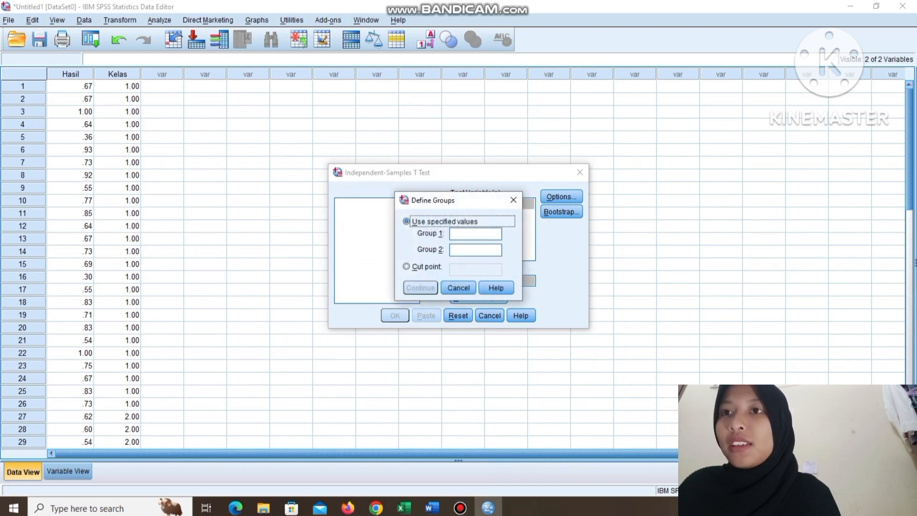
{"action": "left_click", "coordinate": [475, 234]}
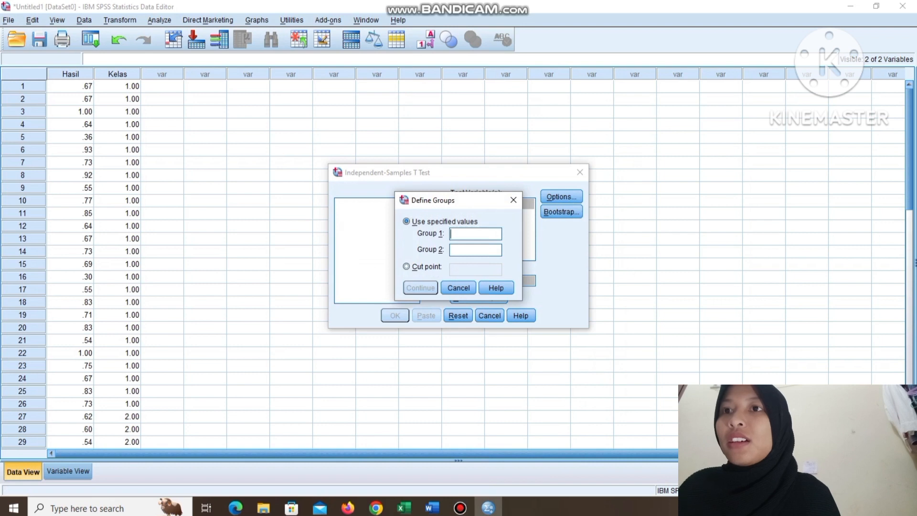
{"action": "type", "text": "1"}
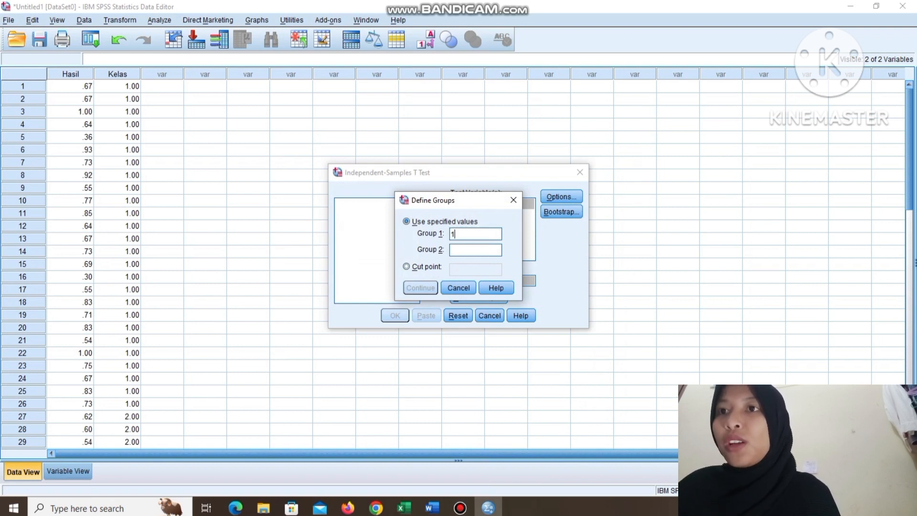
{"action": "type", "text": "2"}
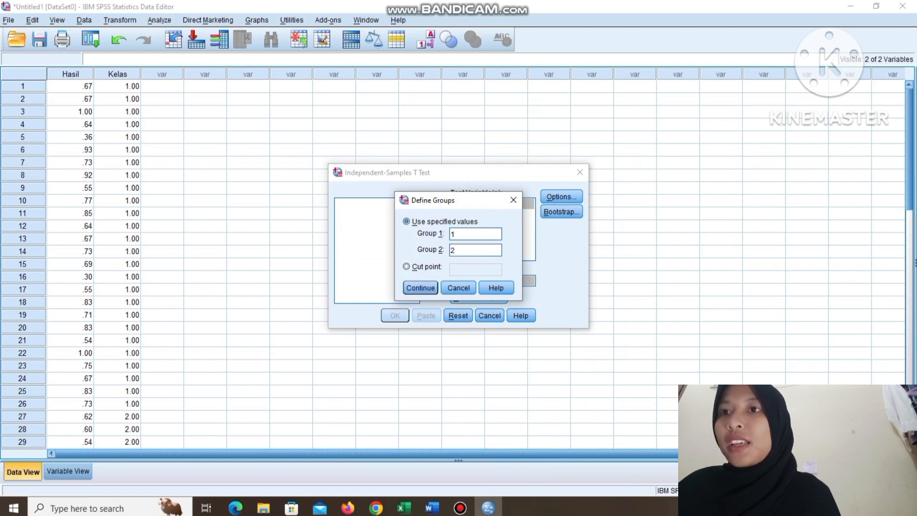
{"action": "key", "text": "Return"}
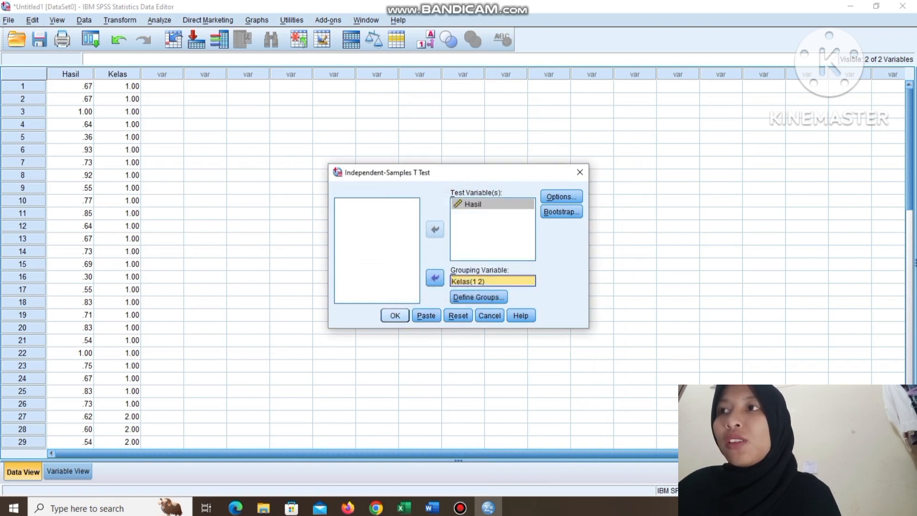
{"action": "key", "text": "Return"}
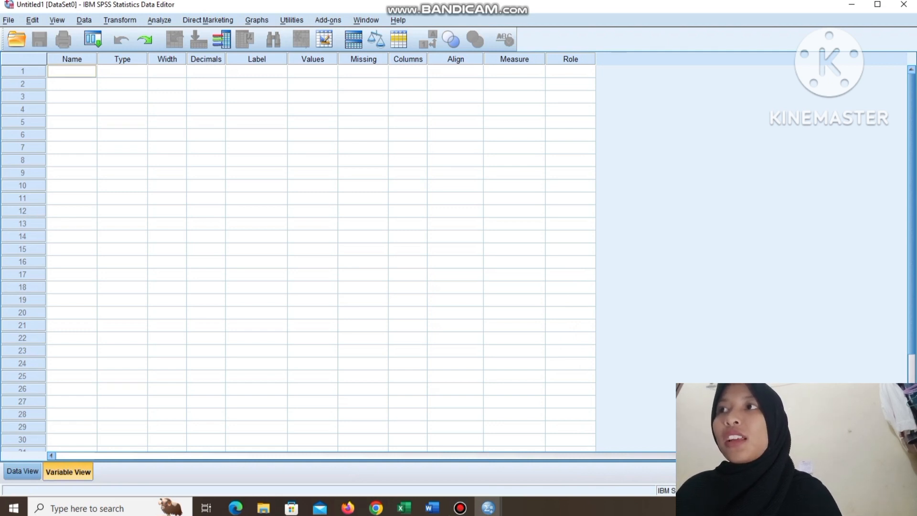
Define two variables in the empty dataset, naming the first Hasil and the second Kelas.
{"action": "left_click", "coordinate": [71, 71]}
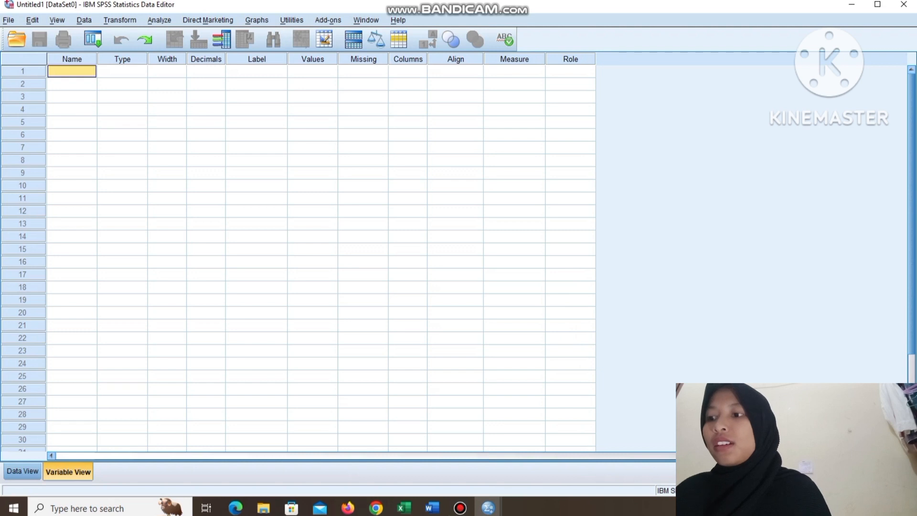
{"action": "double_click", "coordinate": [72, 71]}
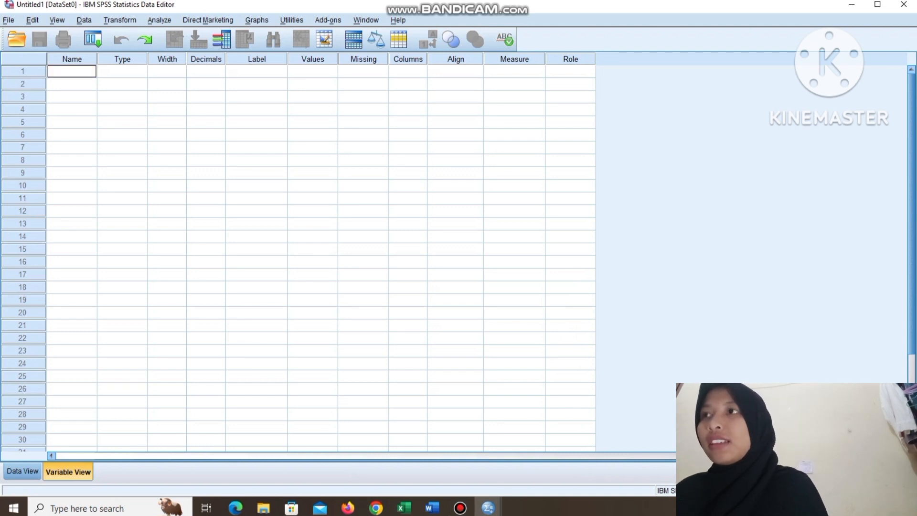
{"action": "type", "text": "Hasil"}
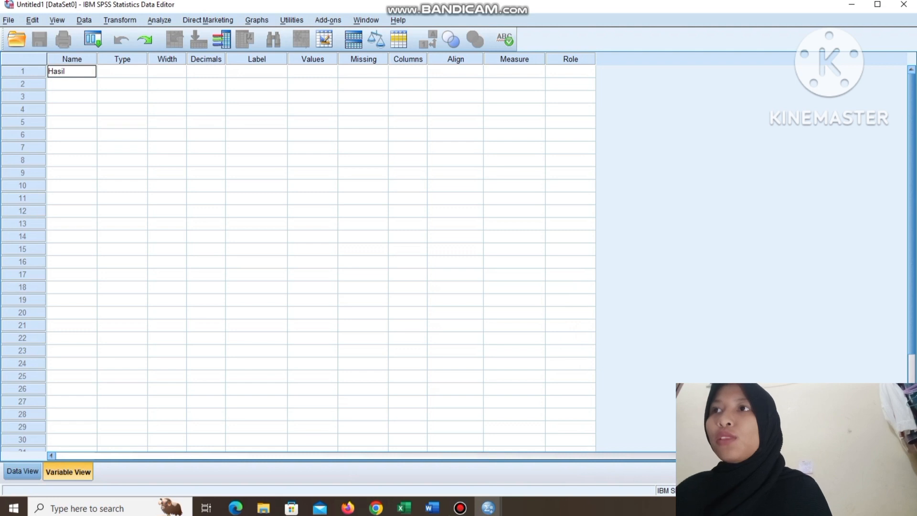
{"action": "key", "text": "Return"}
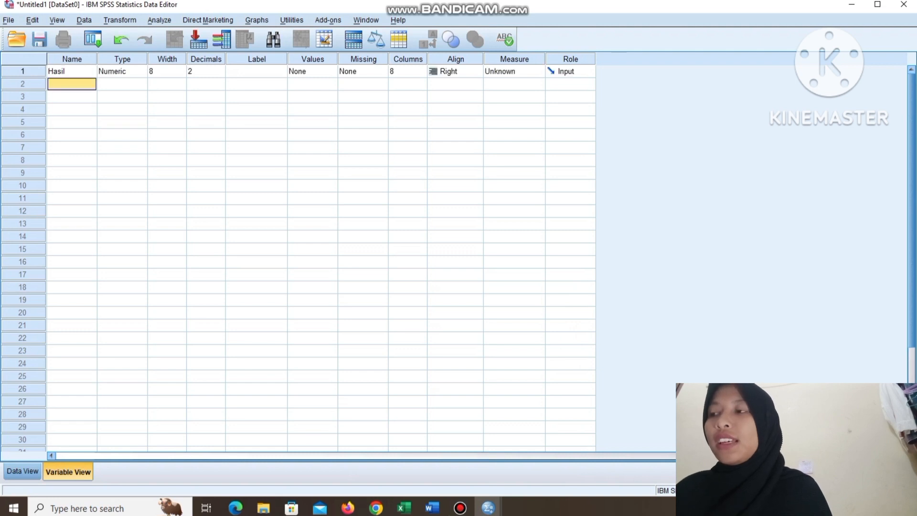
{"action": "type", "text": "Kelas"}
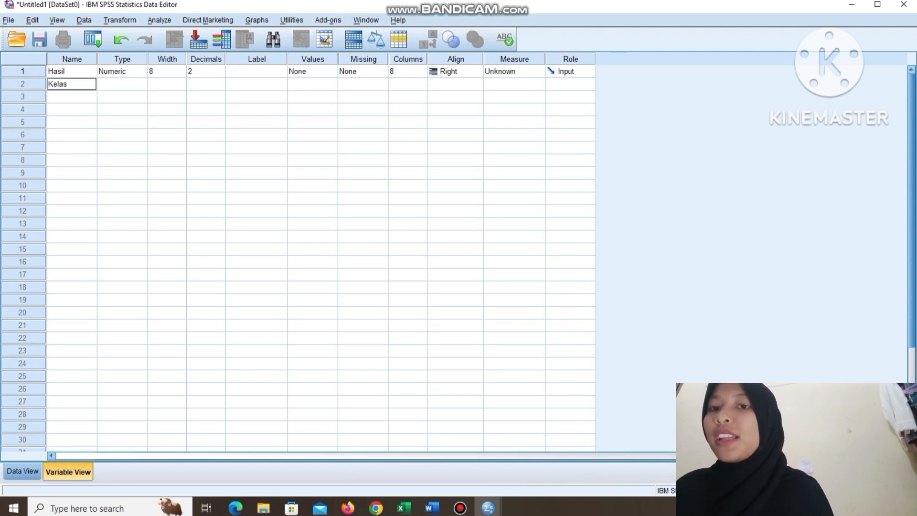
Set the decimals of both Hasil and Kelas to 0.
{"action": "left_click", "coordinate": [206, 71]}
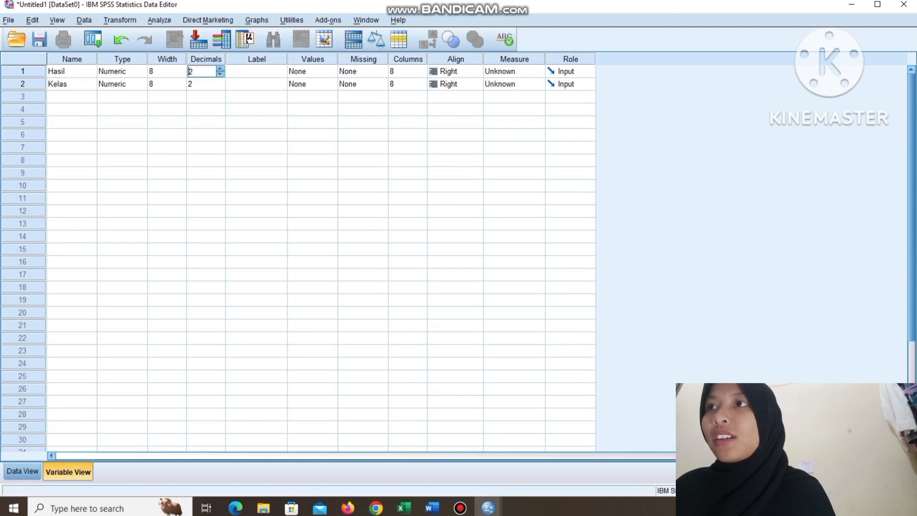
{"action": "type", "text": "0"}
{"action": "key", "text": "Return"}
{"action": "type", "text": "3"}
{"action": "left_click", "coordinate": [220, 87]}
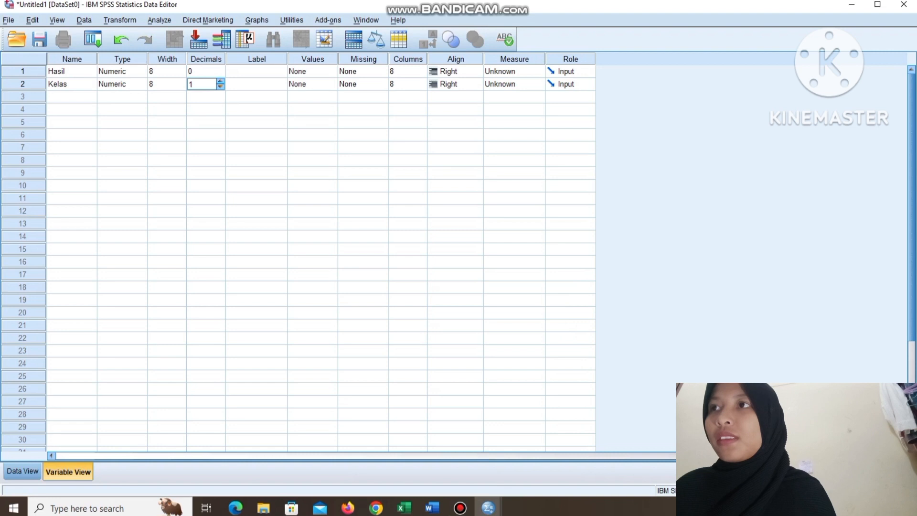
{"action": "left_click", "coordinate": [221, 87]}
Add a value label to the Kelas variable that assigns "Kelas Eksperimen" to value 1.
{"action": "left_click", "coordinate": [330, 84]}
{"action": "left_click", "coordinate": [332, 84]}
{"action": "type", "text": "1"}
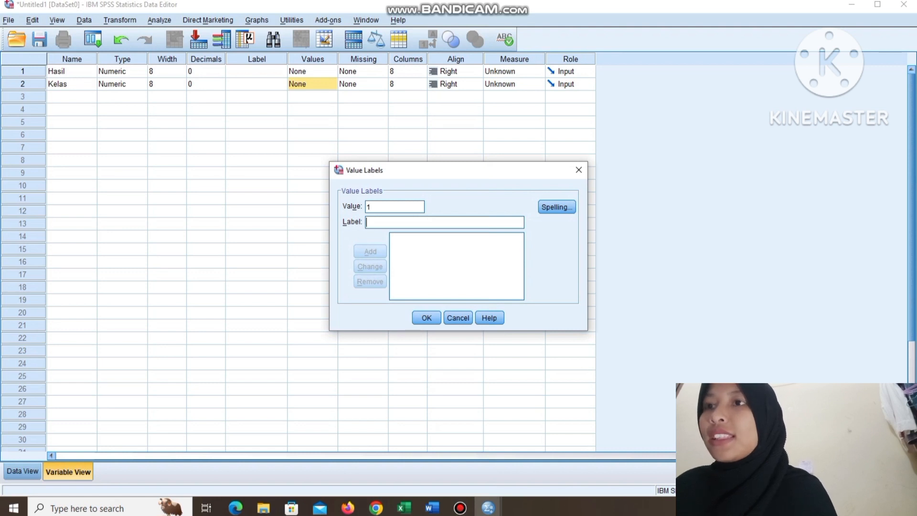
{"action": "type", "text": "Kelas Eksperimen"}
{"action": "left_click", "coordinate": [370, 251]}
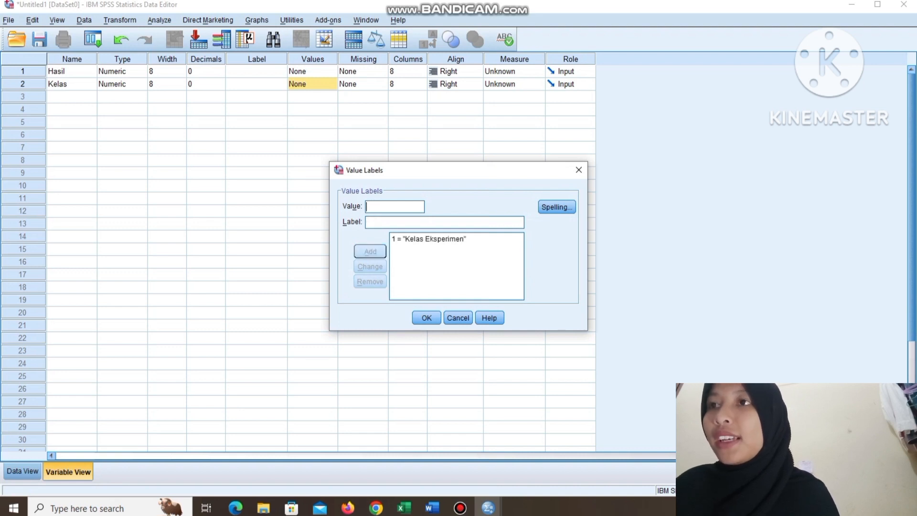
Add the label "Kelas Kontrol" for value 2 of Kelas and apply the value labels.
{"action": "type", "text": "2"}
{"action": "left_click", "coordinate": [444, 222]}
{"action": "type", "text": "Kela"}
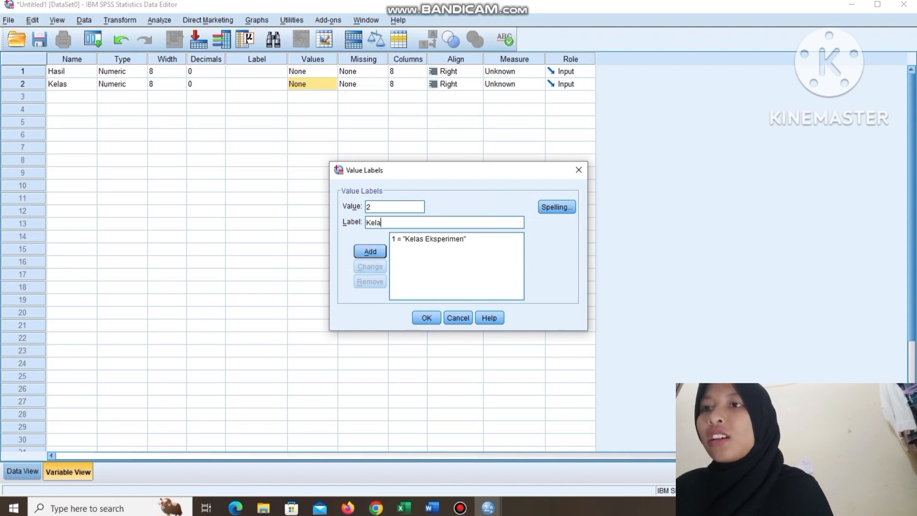
{"action": "type", "text": "s Kontrol"}
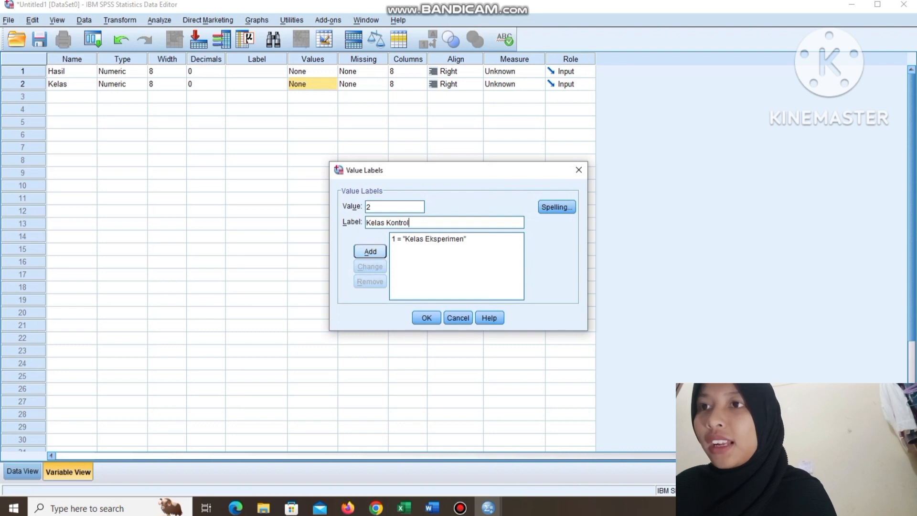
{"action": "key", "text": "Return"}
{"action": "key", "text": "Return"}
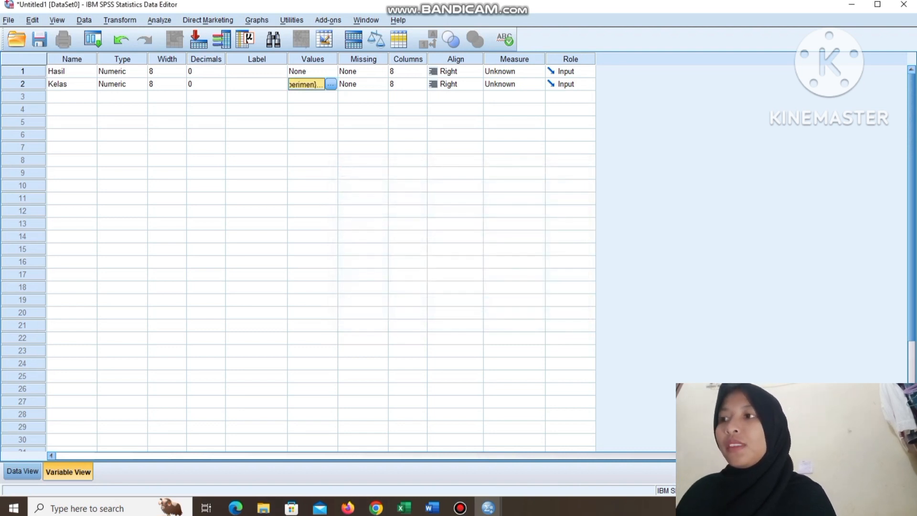
Transfer the copied range A1:B57 from Sheet3 in Excel into the Hasil and Kelas data columns in SPSS, starting at row 1.
{"action": "left_click", "coordinate": [22, 471]}
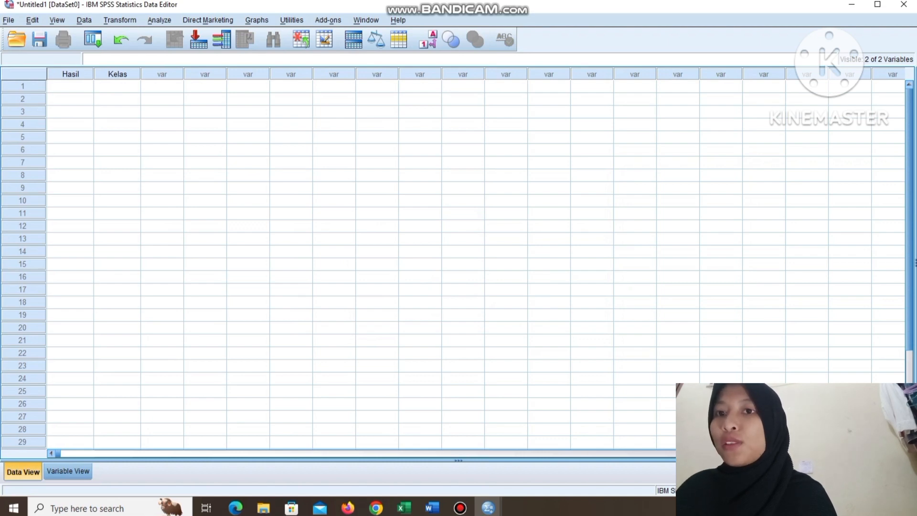
{"action": "left_click", "coordinate": [405, 507]}
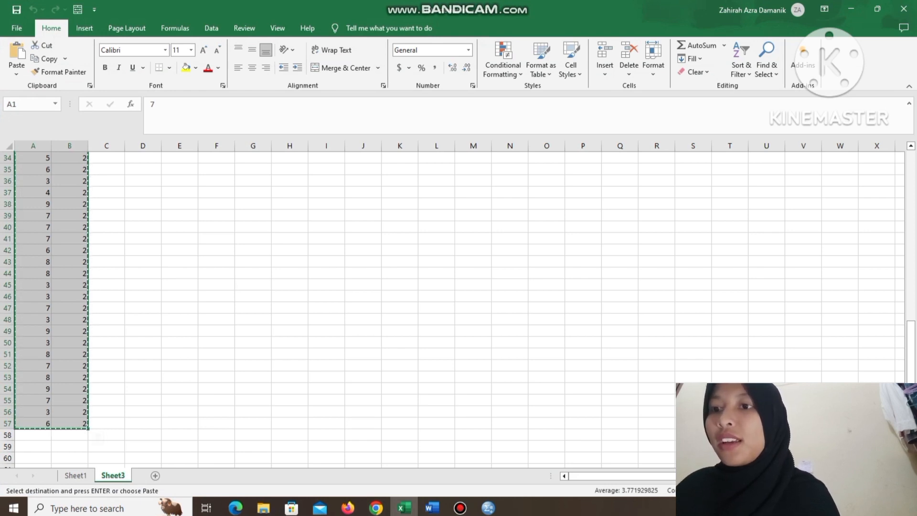
{"action": "left_click", "coordinate": [489, 508]}
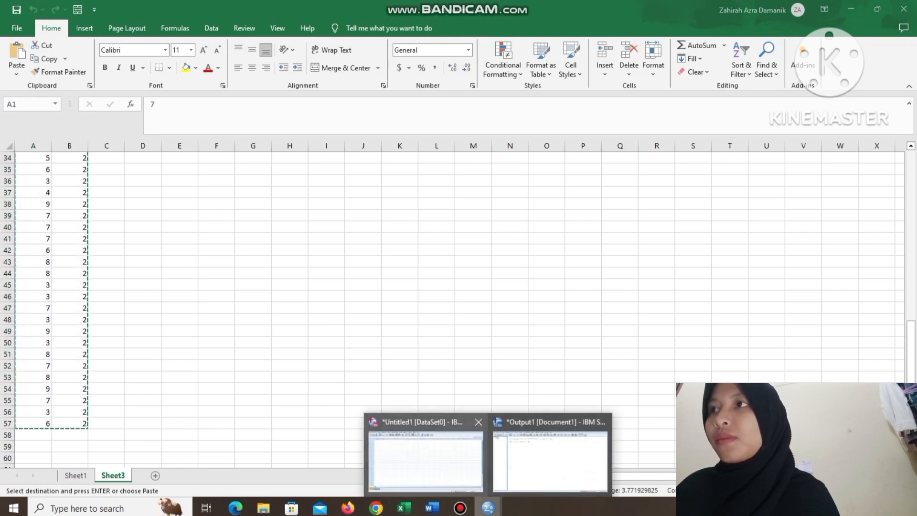
{"action": "left_click", "coordinate": [425, 456]}
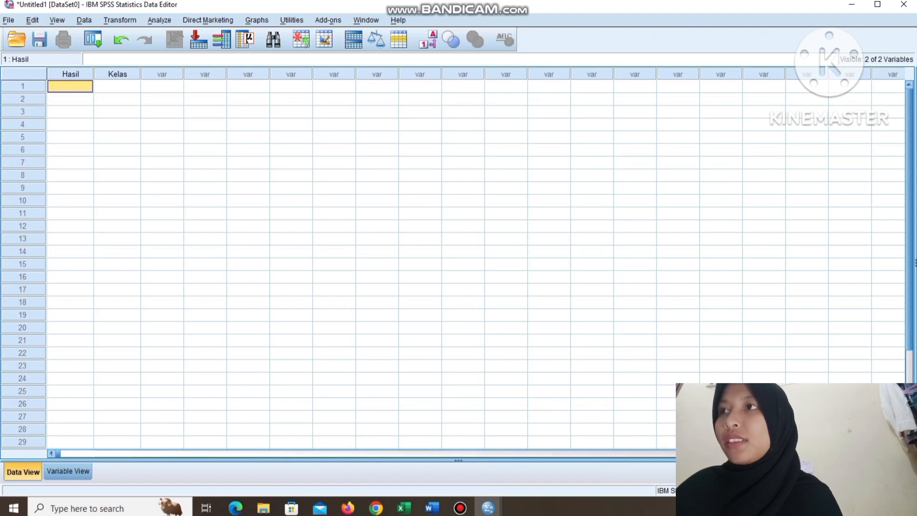
{"action": "key", "text": "ctrl+v"}
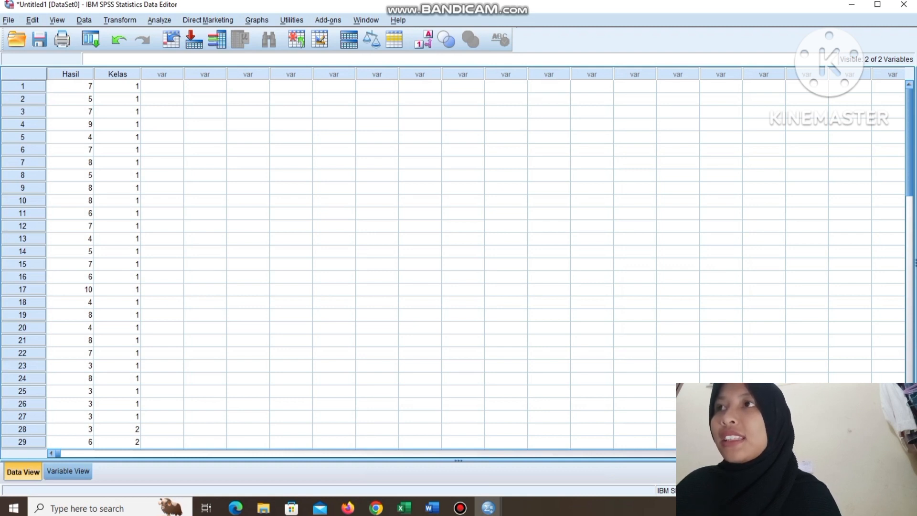
Set up a legacy nonparametric two-independent-samples test with Hasil as the test variable and Kelas as the grouping variable.
{"action": "left_click", "coordinate": [160, 20]}
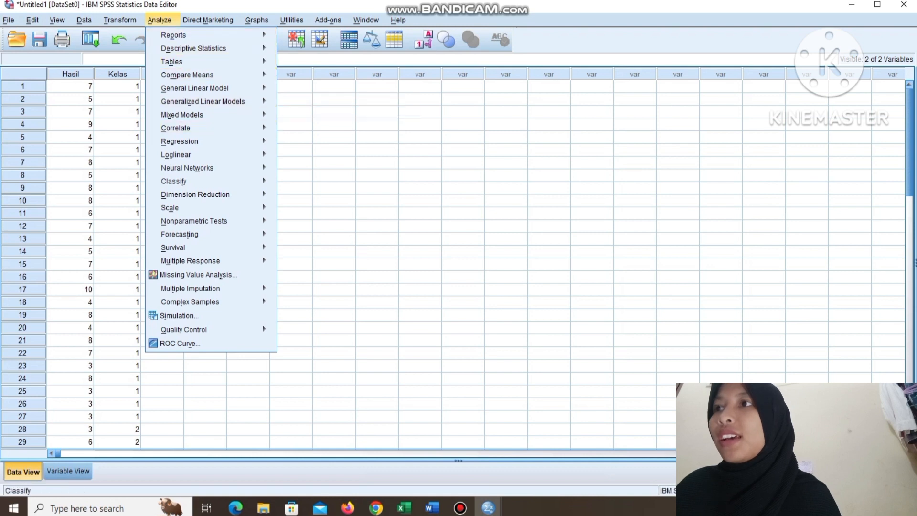
{"action": "mouse_move", "coordinate": [191, 208]}
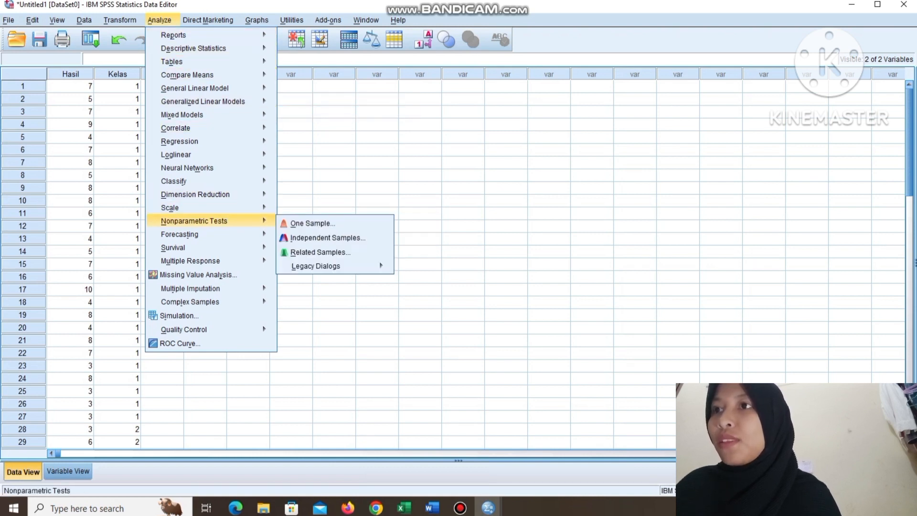
{"action": "mouse_move", "coordinate": [335, 266]}
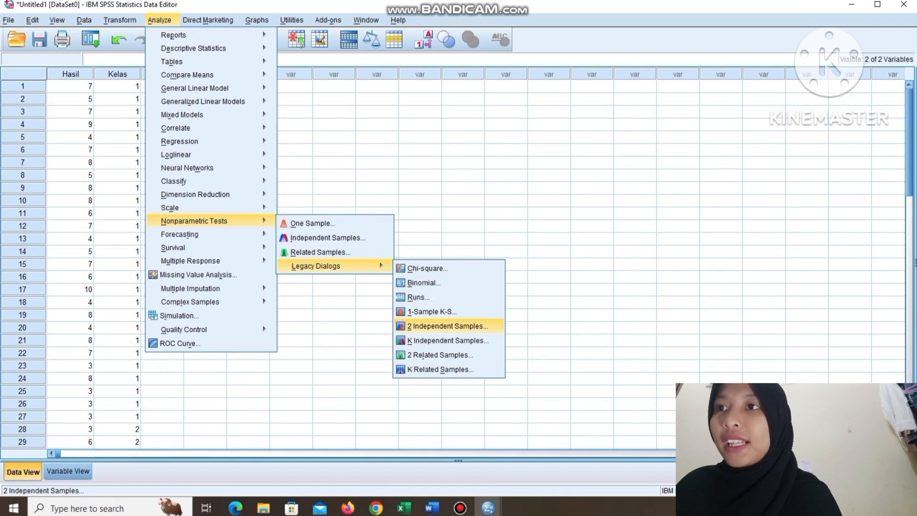
{"action": "left_click", "coordinate": [448, 327]}
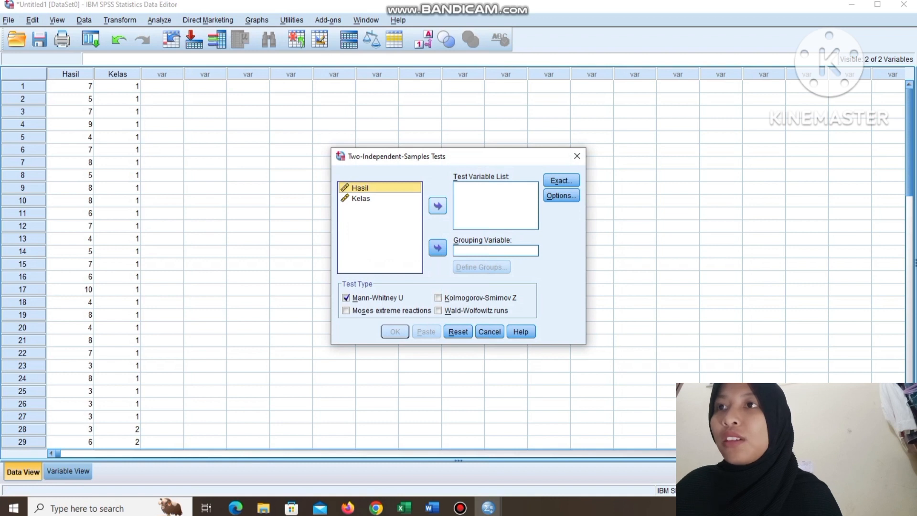
{"action": "left_click", "coordinate": [437, 206]}
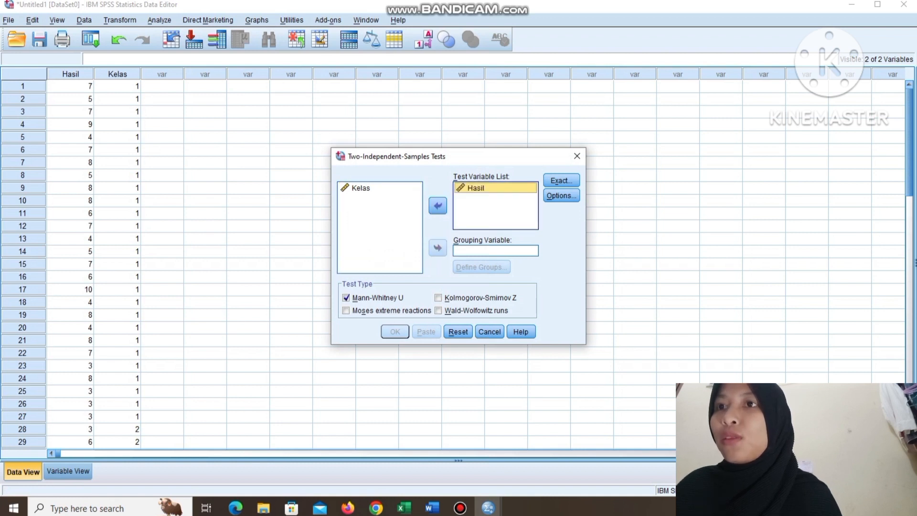
{"action": "left_click", "coordinate": [361, 189]}
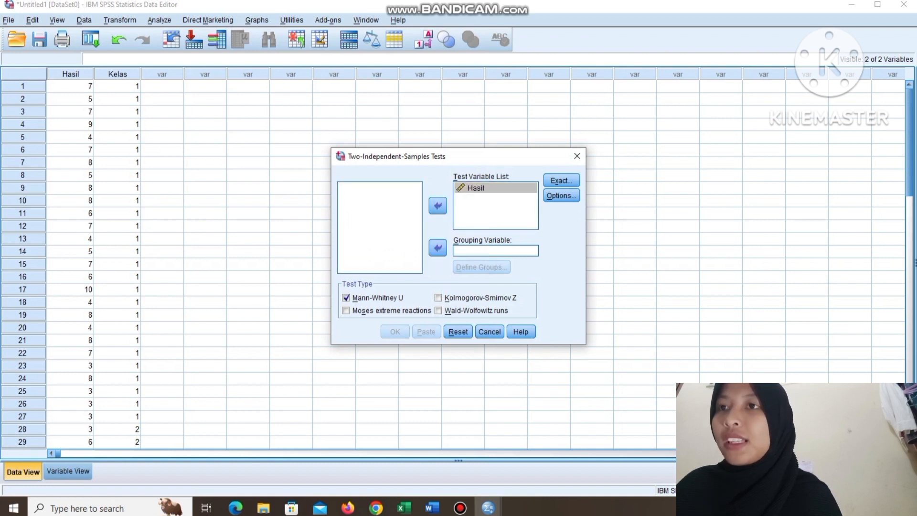
{"action": "left_click", "coordinate": [438, 248]}
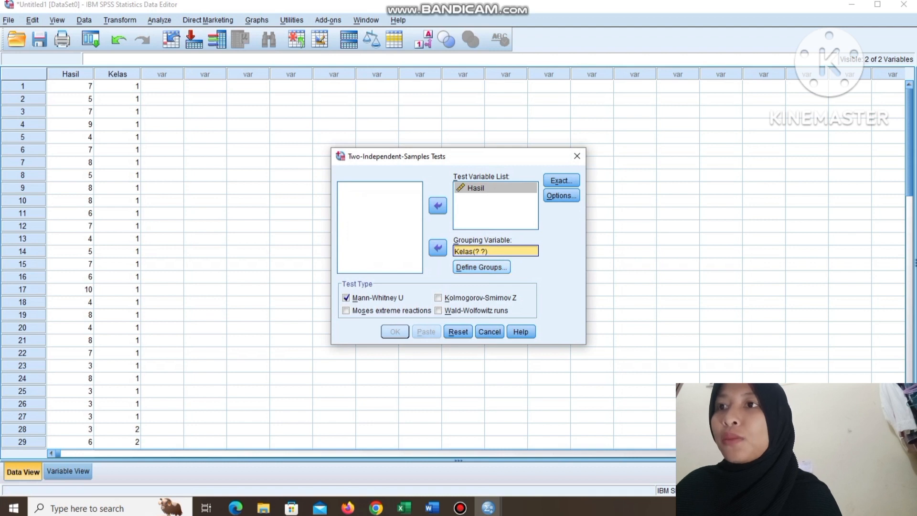
Define the Kelas groups as 1 and 2 and run the Mann-Whitney U test.
{"action": "left_click", "coordinate": [481, 267]}
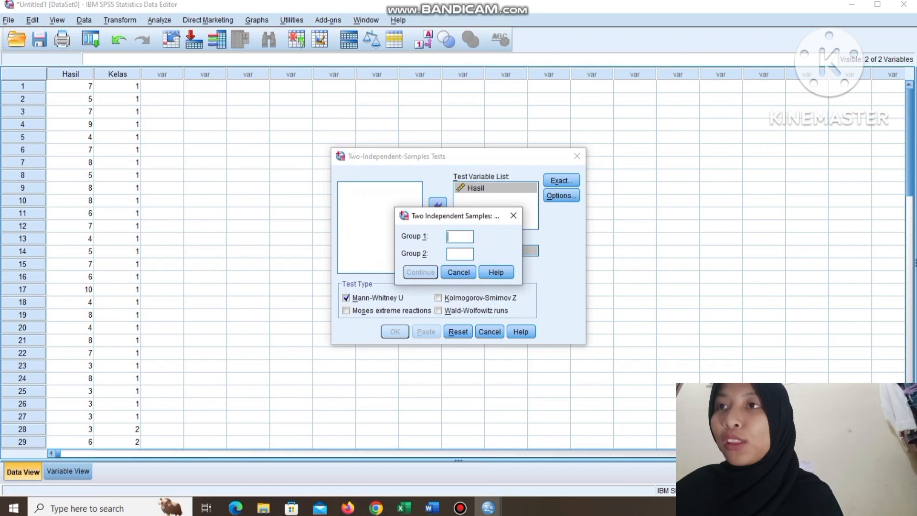
{"action": "type", "text": "1"}
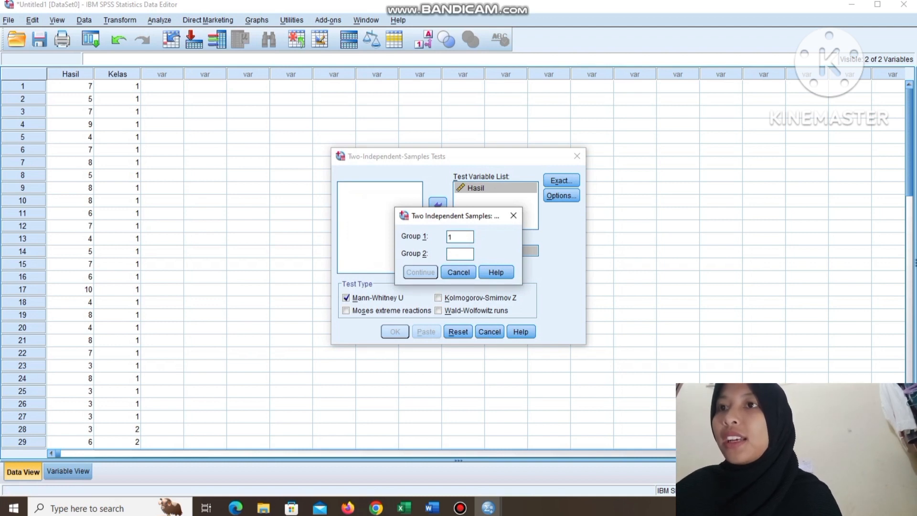
{"action": "type", "text": "2"}
{"action": "left_click", "coordinate": [420, 272]}
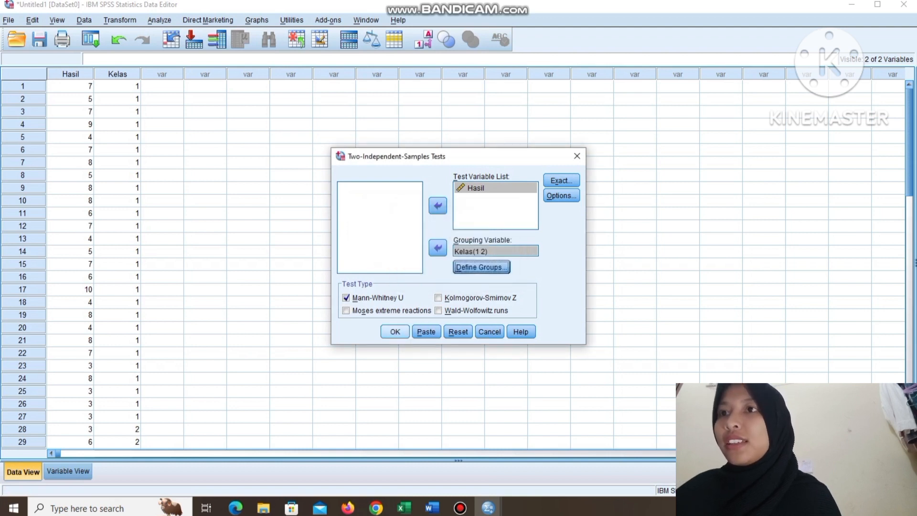
{"action": "left_click", "coordinate": [395, 331]}
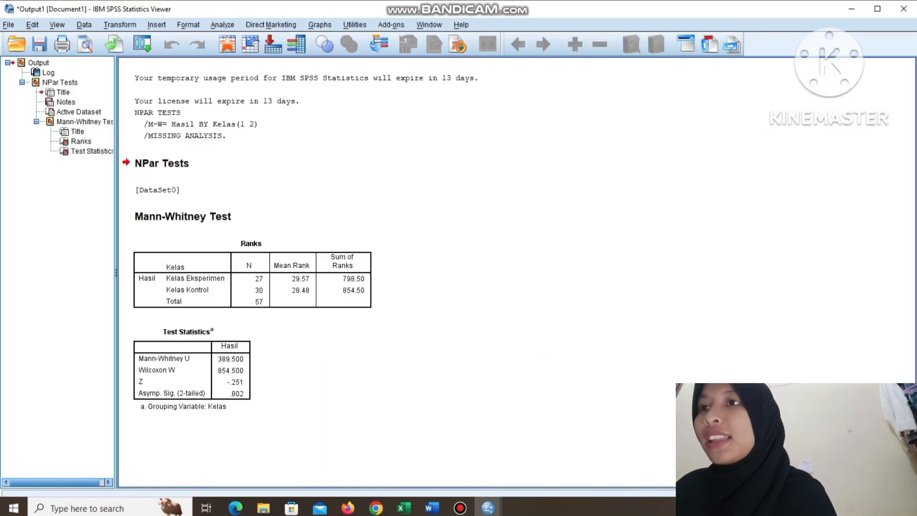